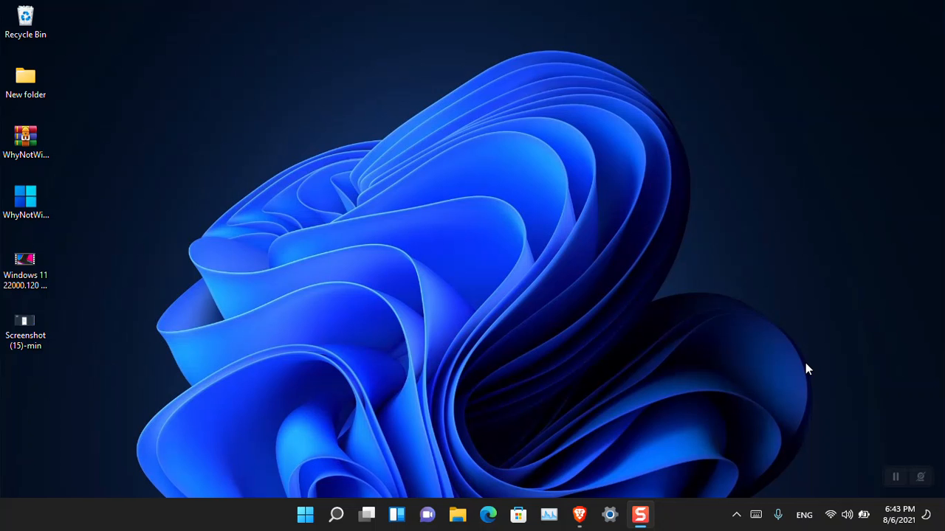
Open the Brave browser in a maximized window and search the web for "android studio"
click(578, 514)
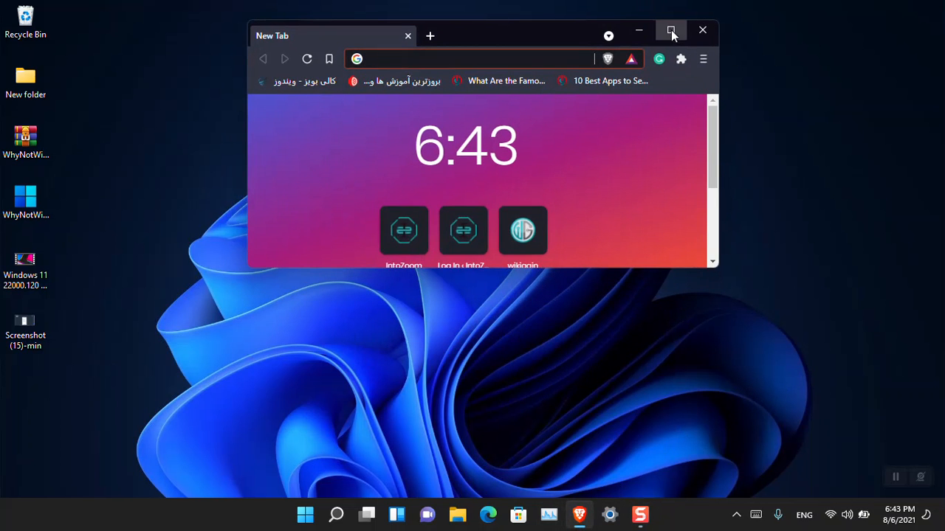
click(670, 30)
key(XF86MonBrightnessDown)
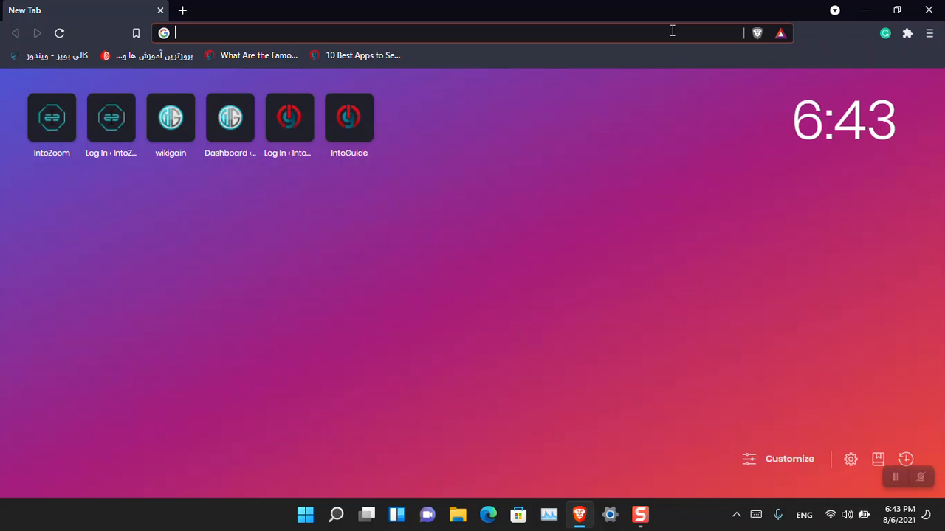
text(android stduo)
key(BackSpace)
key(BackSpace)
key(BackSpace)
text(udio)
key(Return)
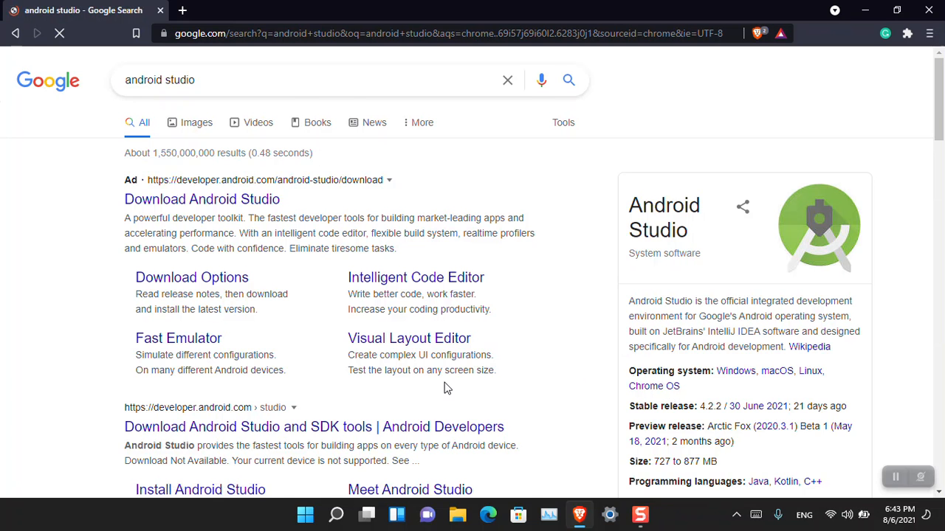
Open the developer.android.com result "Download Android Studio and SDK tools" in a new tab and find its download section
scroll(436, 386, down, 2)
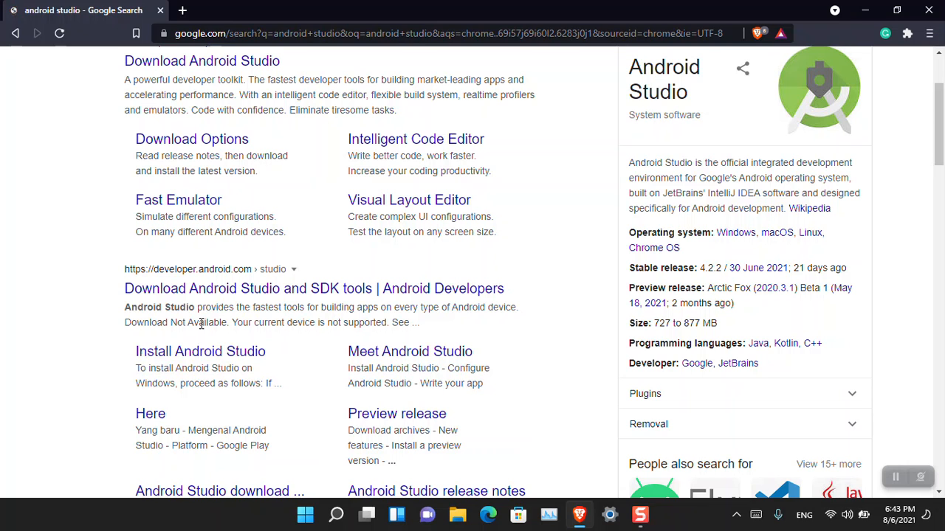
middle_click(201, 292)
click(244, 10)
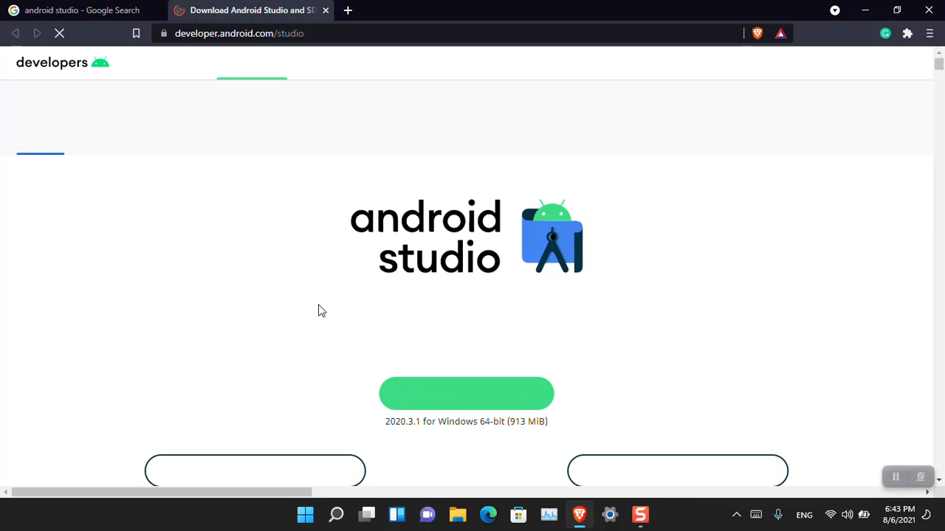
scroll(379, 302, down, 2)
middle_click(379, 296)
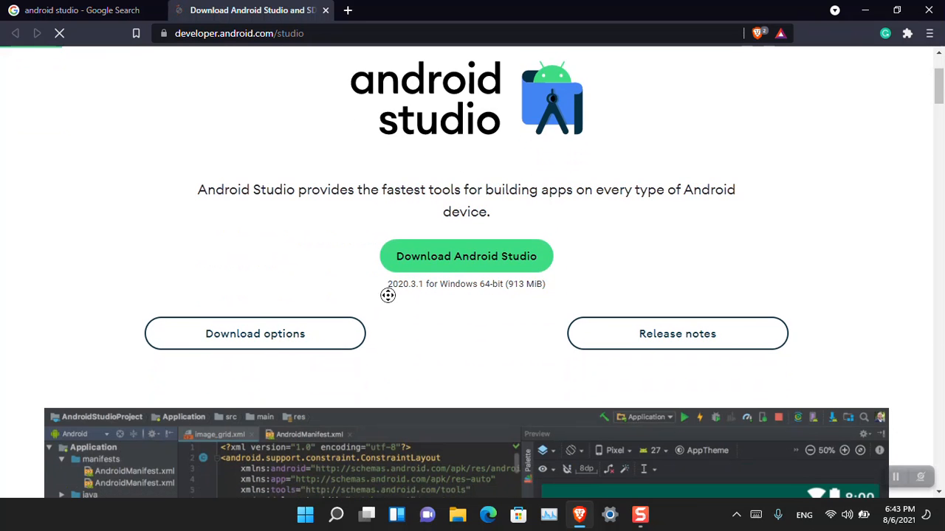
scroll(764, 258, up, 1)
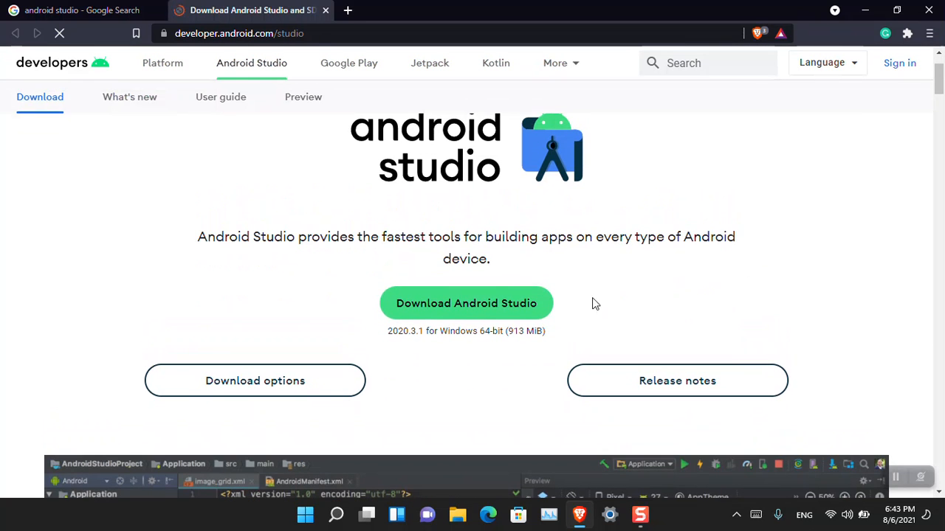
Accept the Android Studio terms and conditions and save android-studio-2020.3.1.22-windows.exe to the Desktop
click(487, 310)
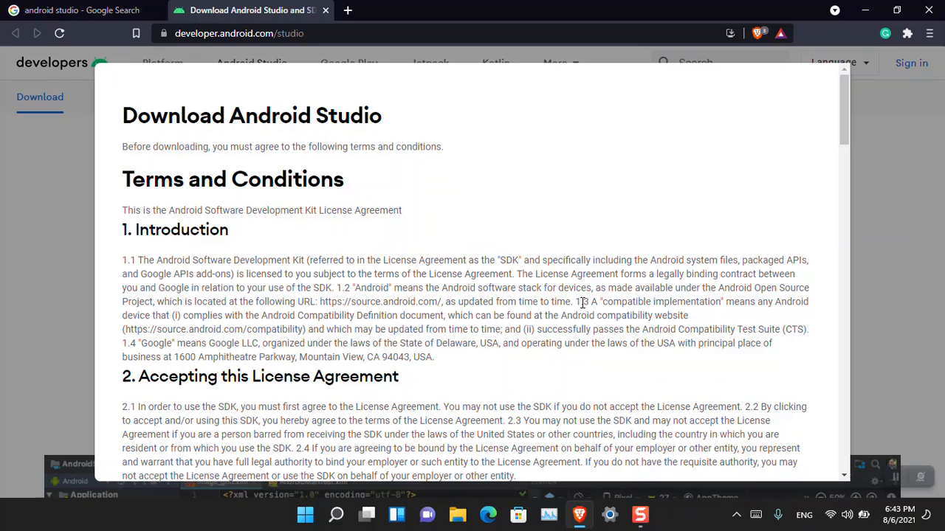
drag(845, 108, 842, 432)
click(193, 366)
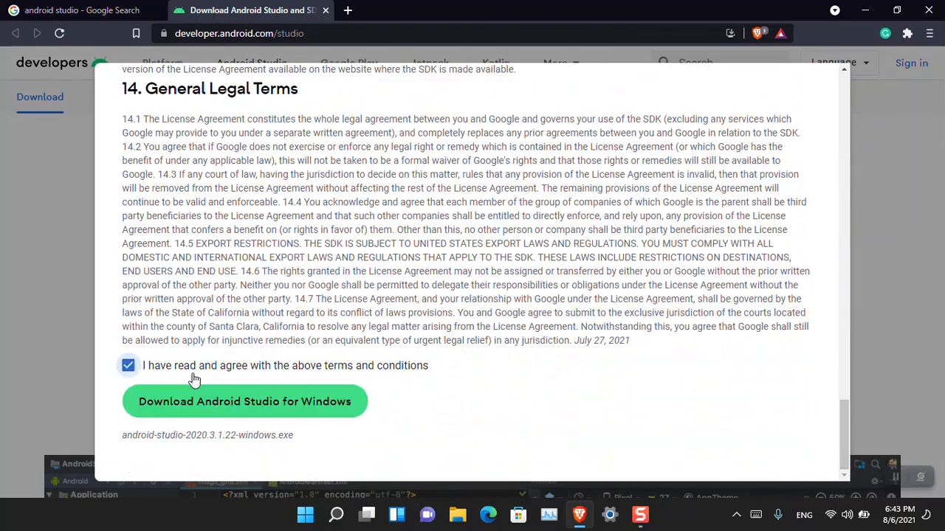
click(214, 410)
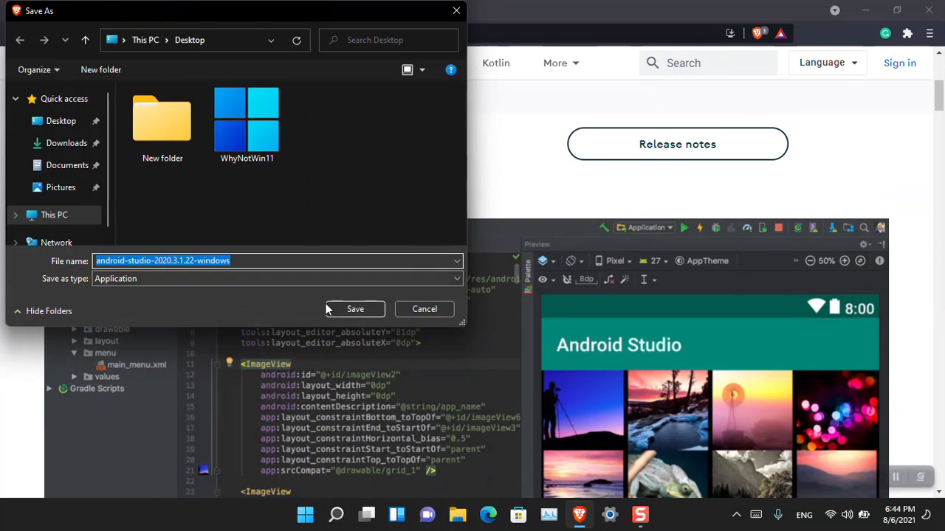
click(364, 309)
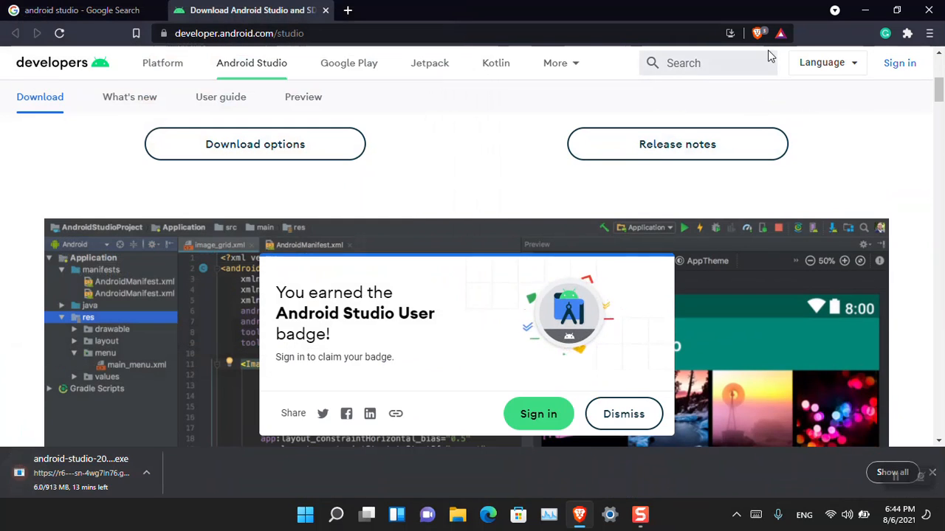
Open the browser's downloads page and copy the link address of the Android Studio installer download
click(155, 470)
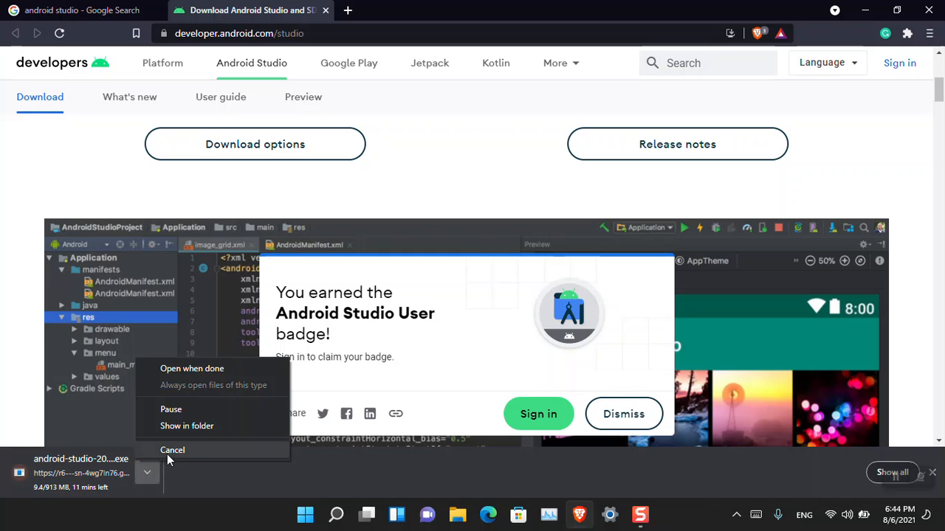
click(939, 34)
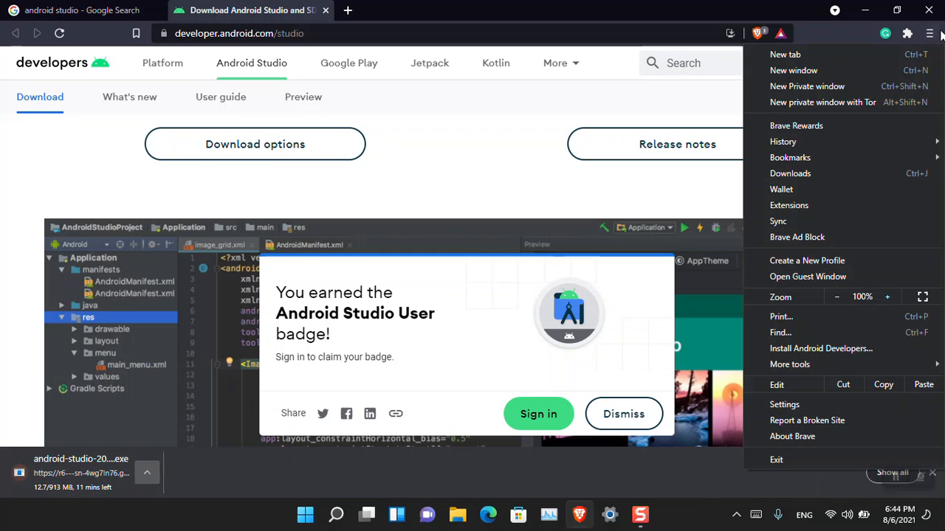
click(793, 174)
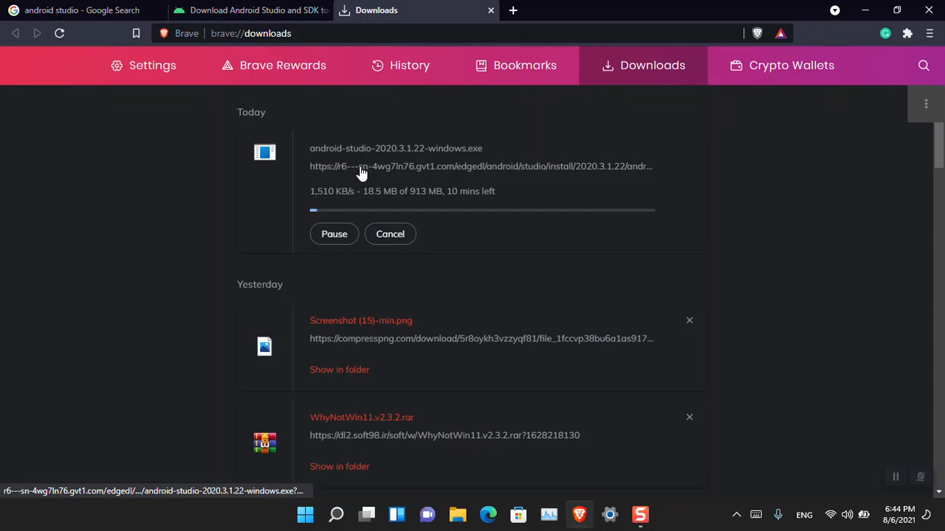
right_click(360, 168)
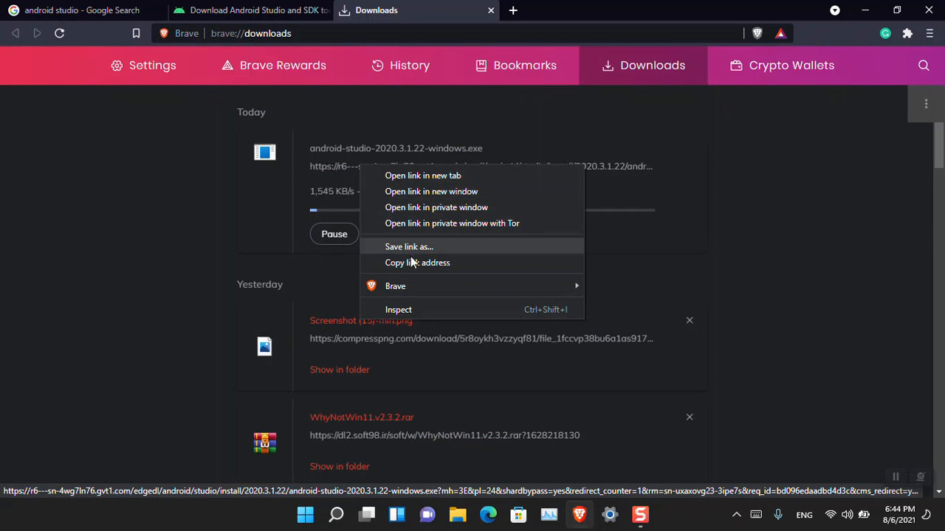
click(435, 261)
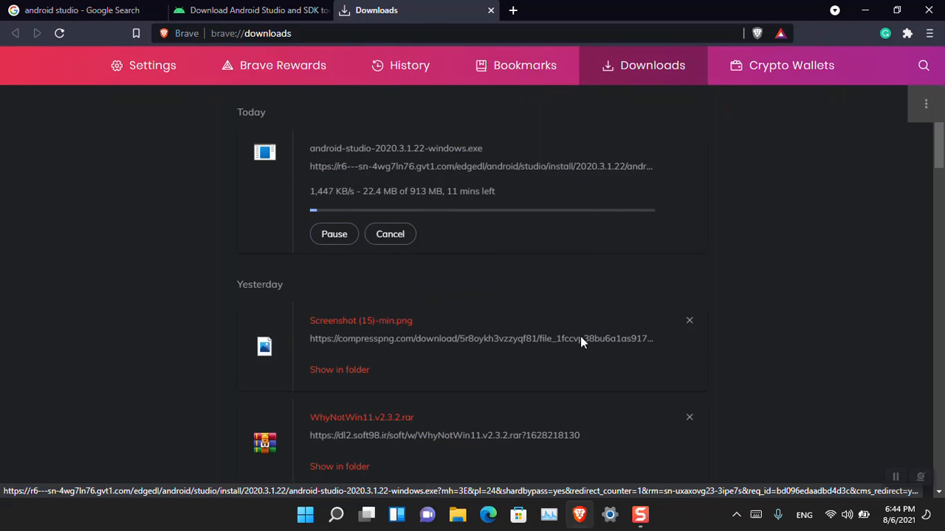
Switch to Internet Download Manager and start a new download from the copied installer address
click(736, 515)
click(305, 515)
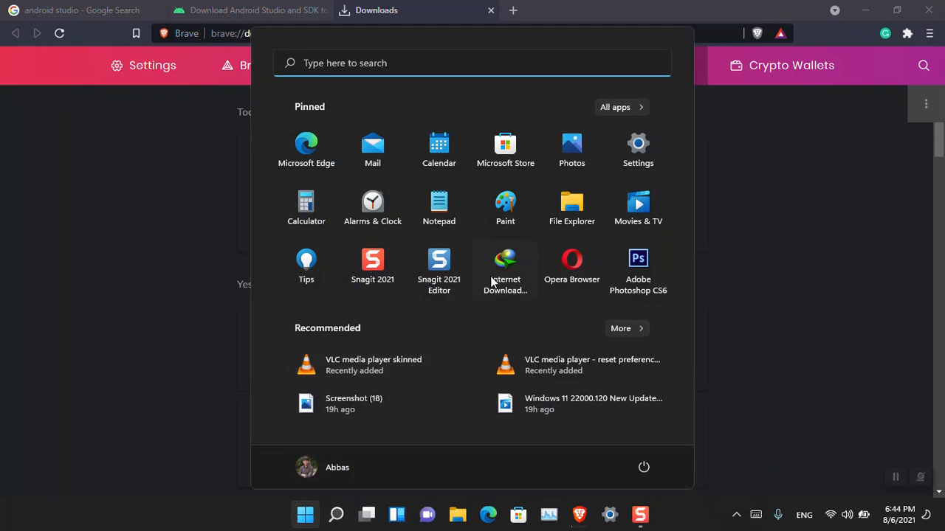
click(492, 265)
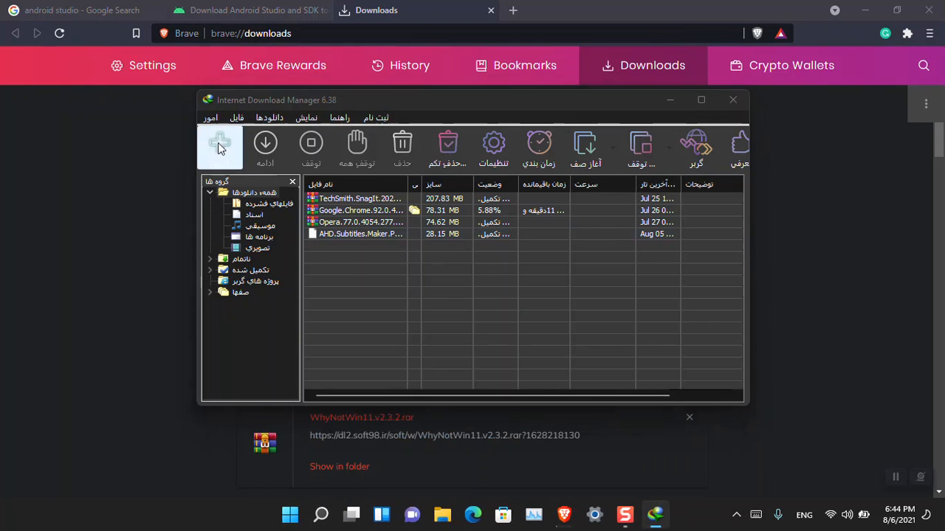
click(219, 147)
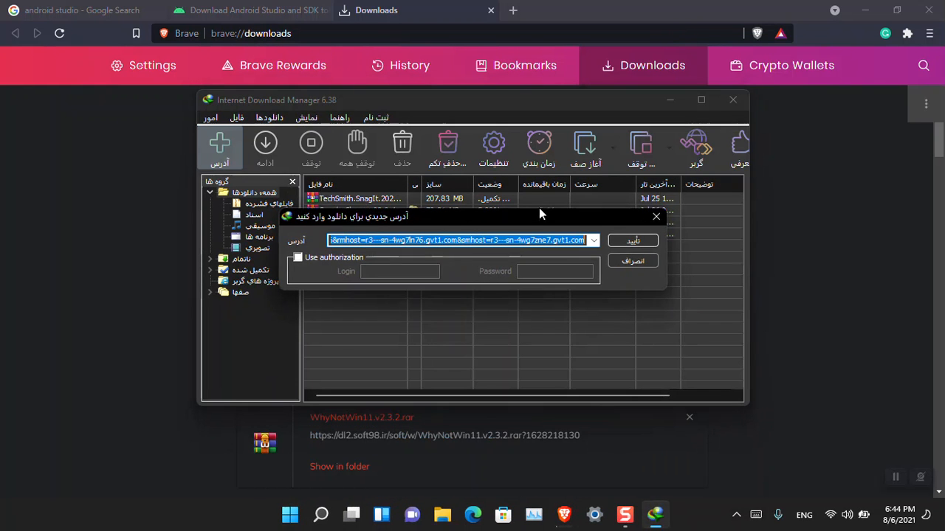
click(643, 240)
click(473, 317)
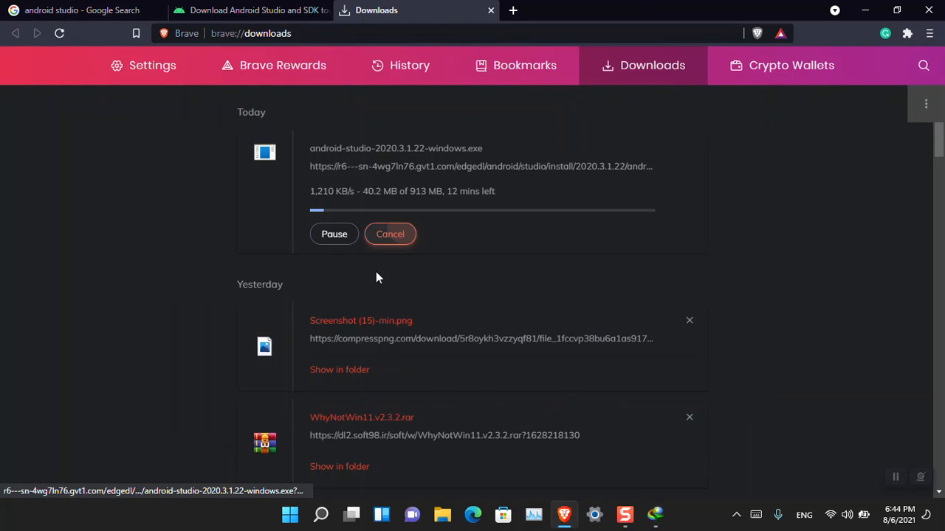
Cancel the browser's own download of the Android Studio installer and close the downloads page
click(384, 234)
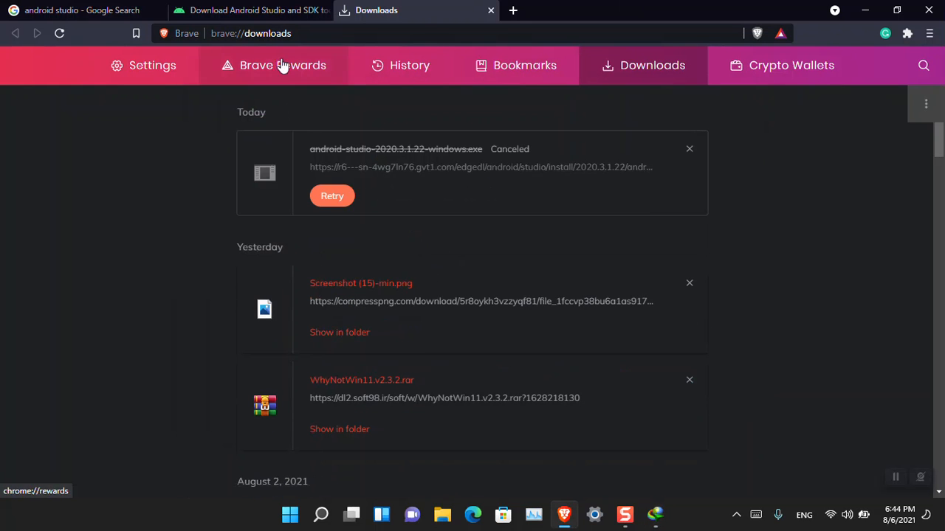
click(490, 11)
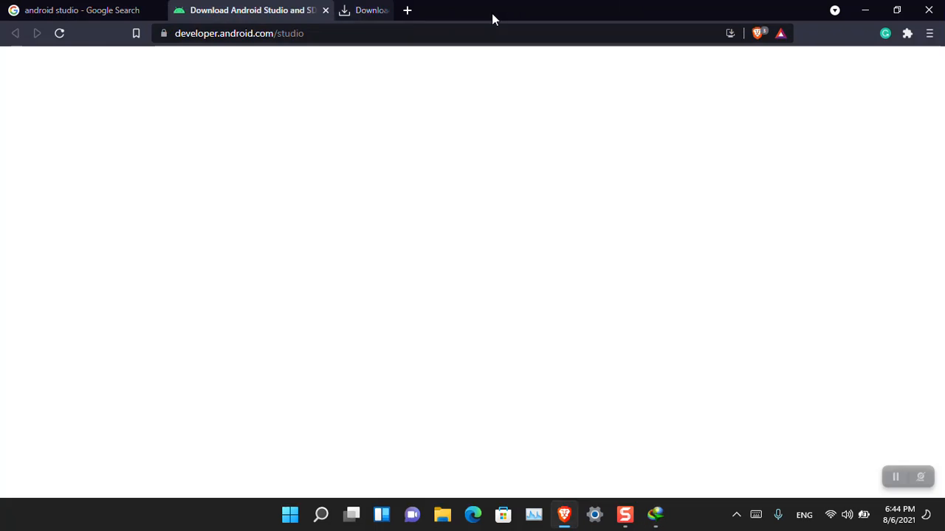
Dismiss the badge notice and examine the download options for the Windows, Mac, Linux and Chrome OS packages
scroll(510, 286, up, 3)
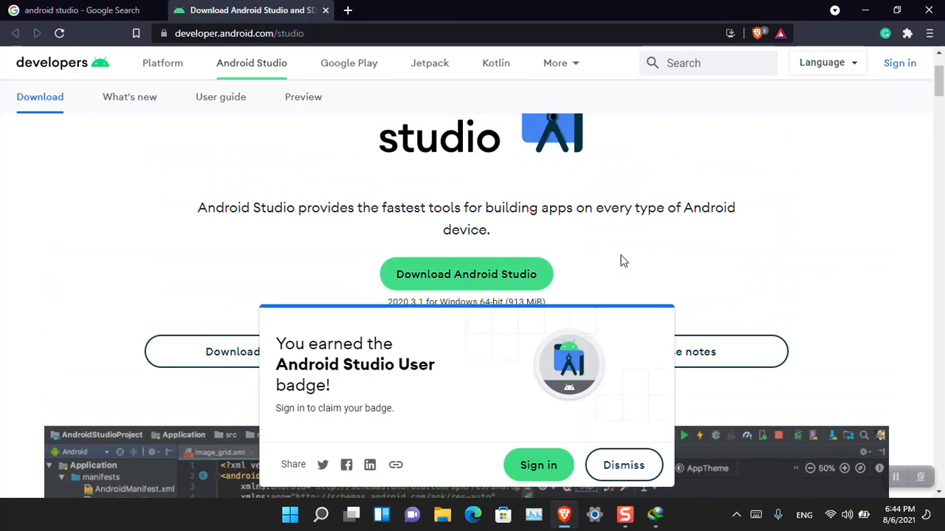
scroll(664, 347, down, 2)
click(617, 476)
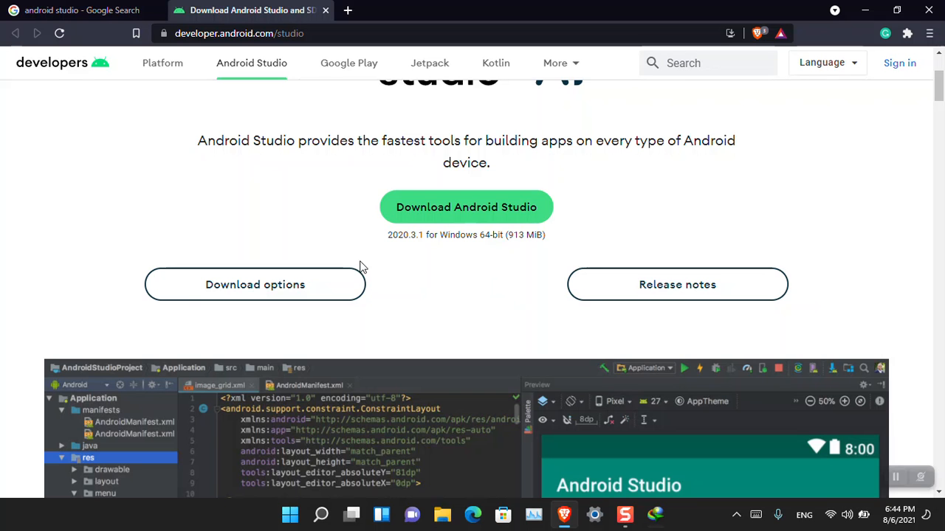
click(284, 292)
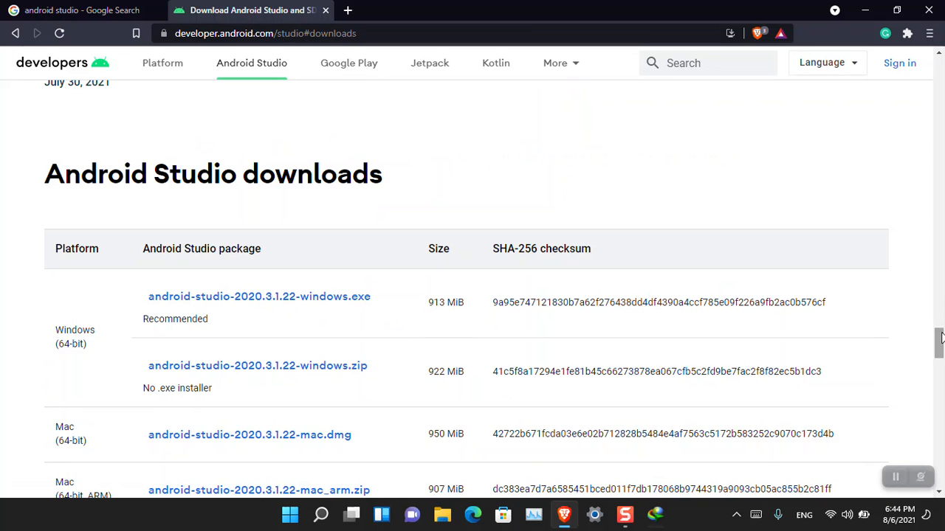
scroll(941, 301, down, 3)
scroll(941, 301, up, 3)
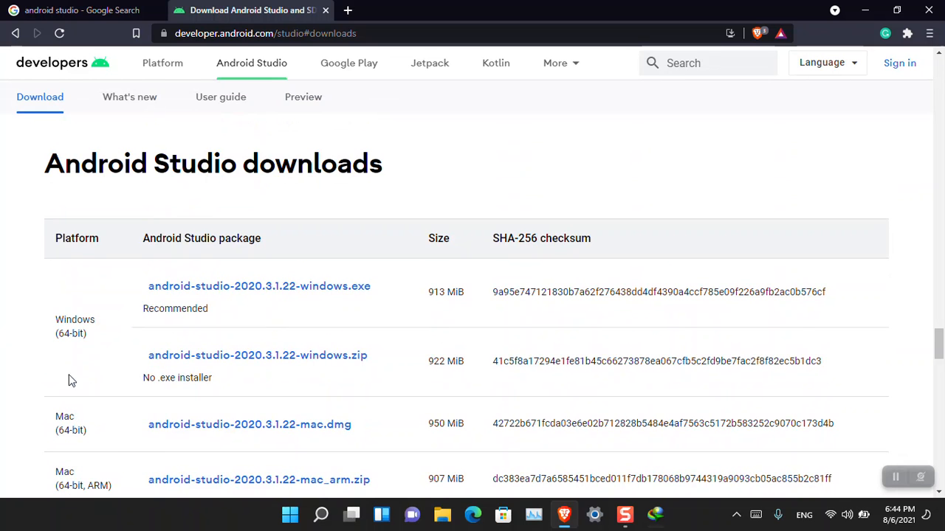
scroll(8, 379, up, 1)
scroll(5, 374, down, 2)
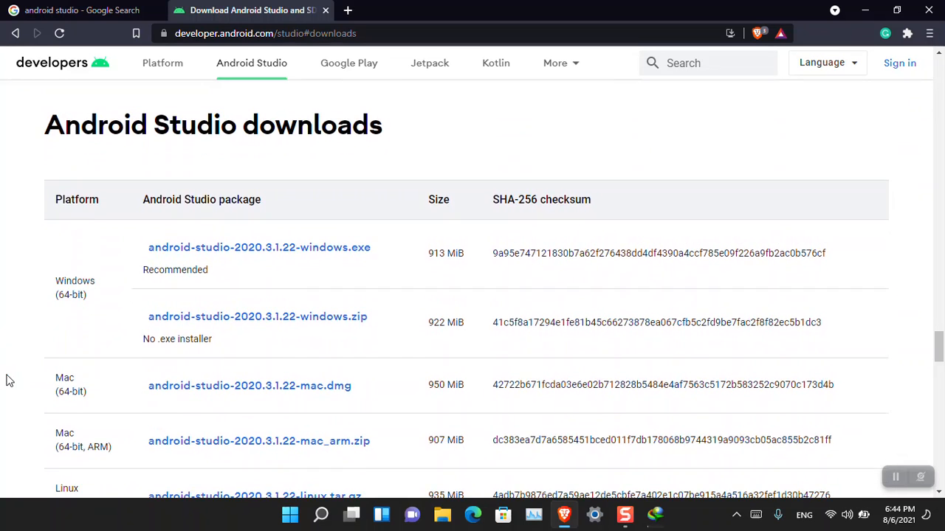
scroll(6, 369, down, 2)
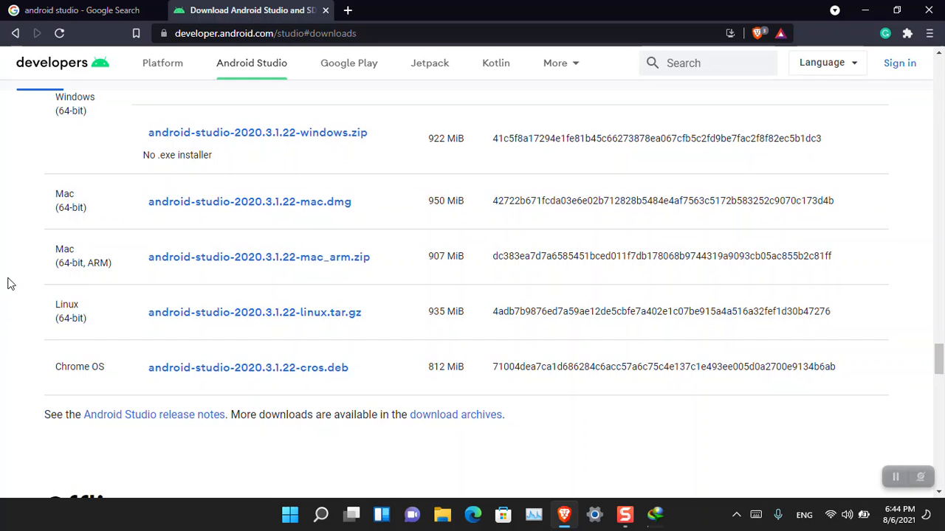
scroll(9, 283, up, 1)
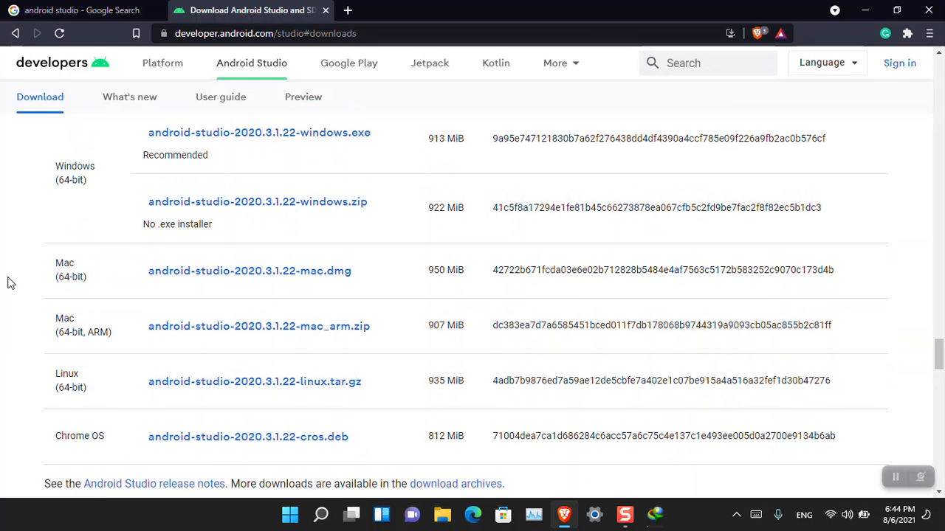
scroll(10, 283, up, 1)
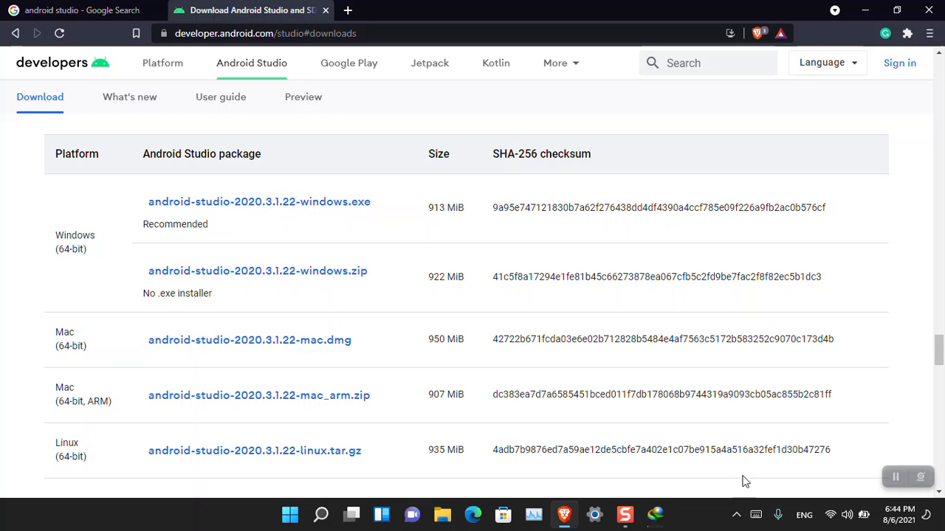
Check the progress of the Android Studio installer download in Internet Download Manager
mouse_move(655, 514)
click(747, 443)
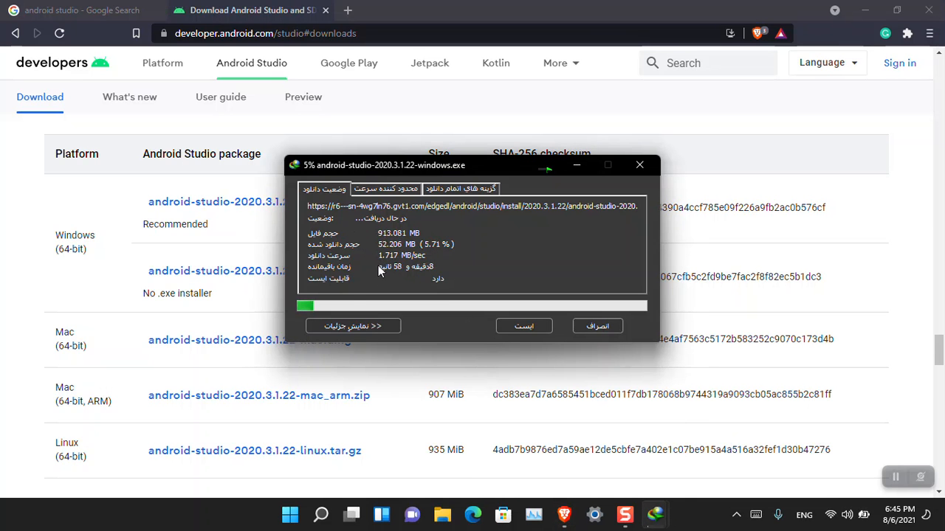
click(369, 328)
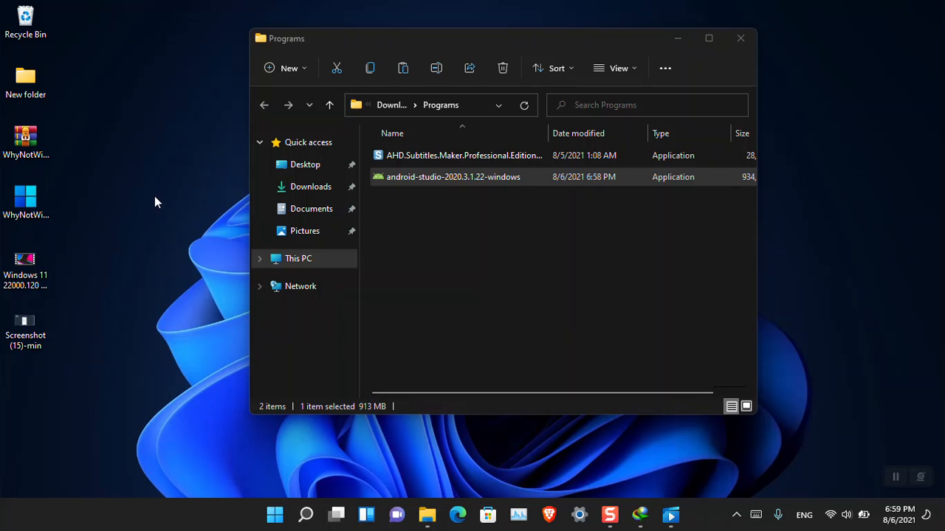
Check the free space on Local Disk (C:) in a new File Explorer window, then close that window
key(super+e)
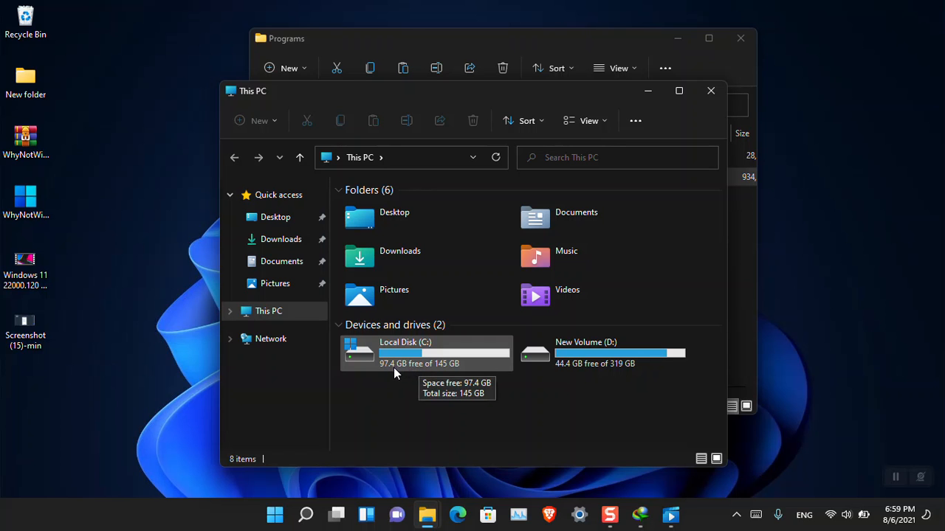
click(712, 92)
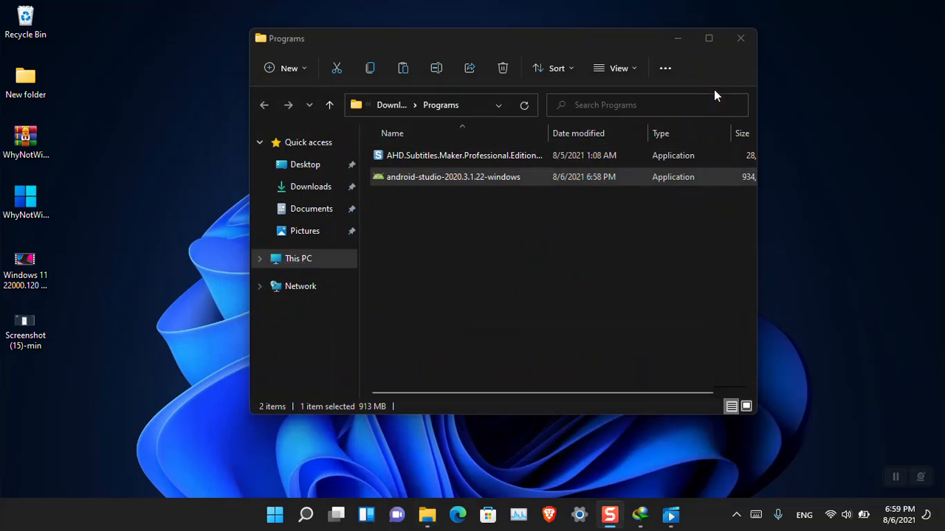
Create a desktop folder named "Installed Android Studio" and move it beside the Recycle Bin
right_click(144, 259)
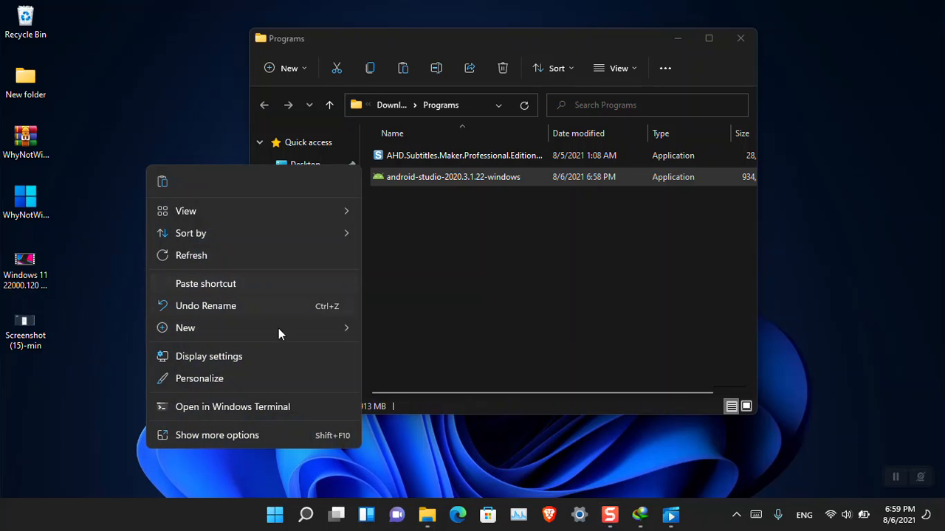
mouse_move(304, 330)
click(407, 330)
text(Ins)
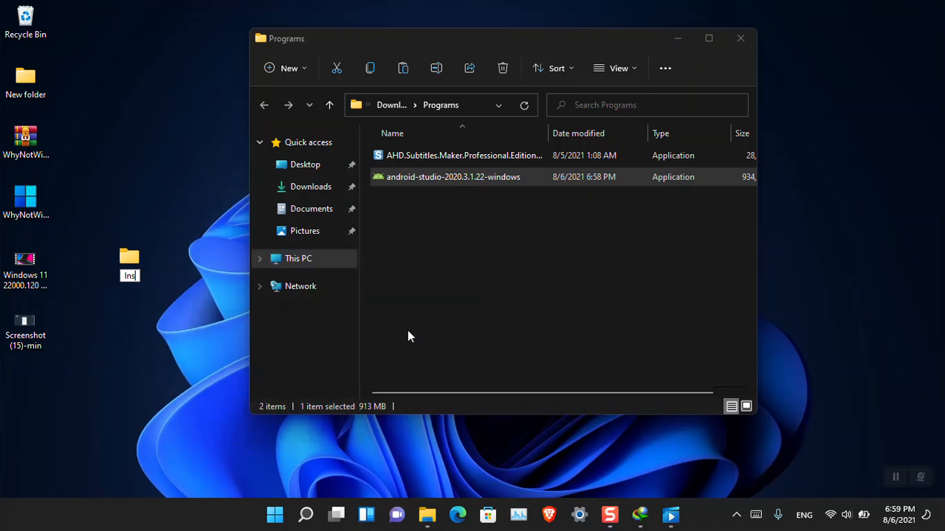
text(talled Android Studio)
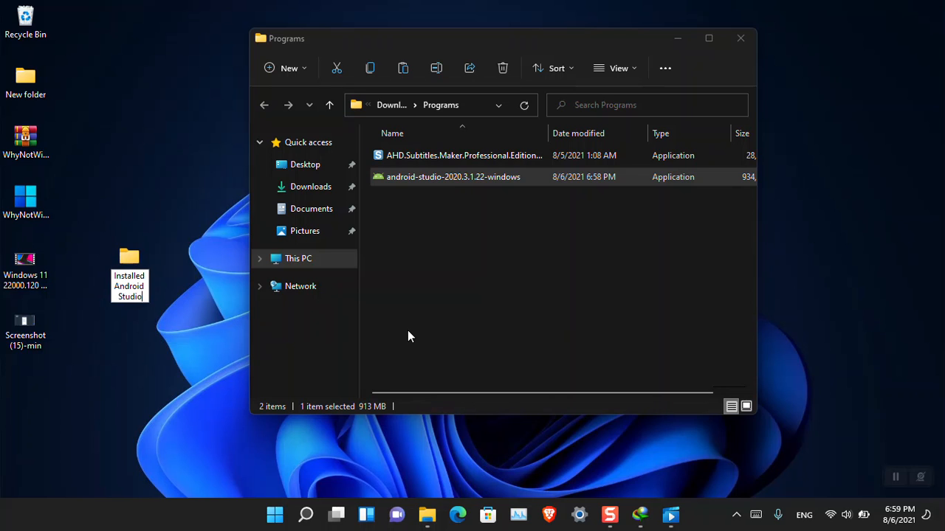
key(Return)
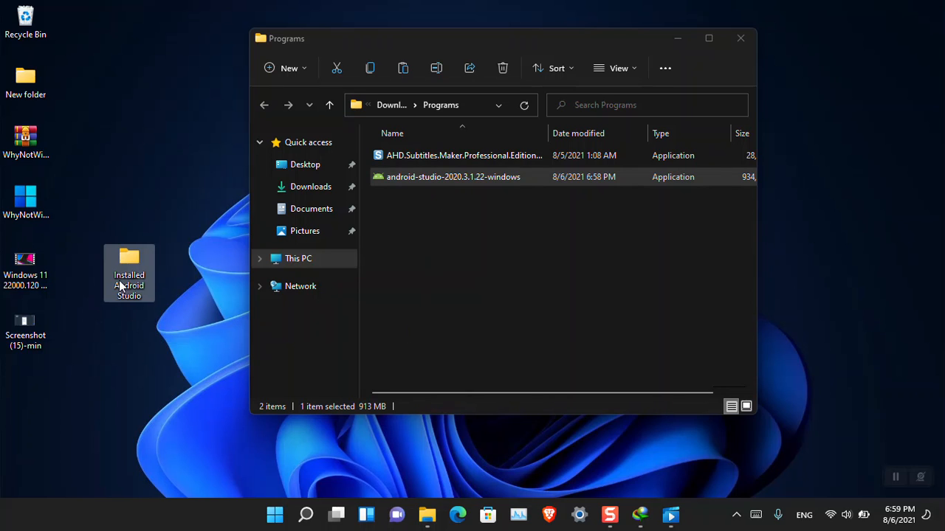
drag(129, 256, 83, 13)
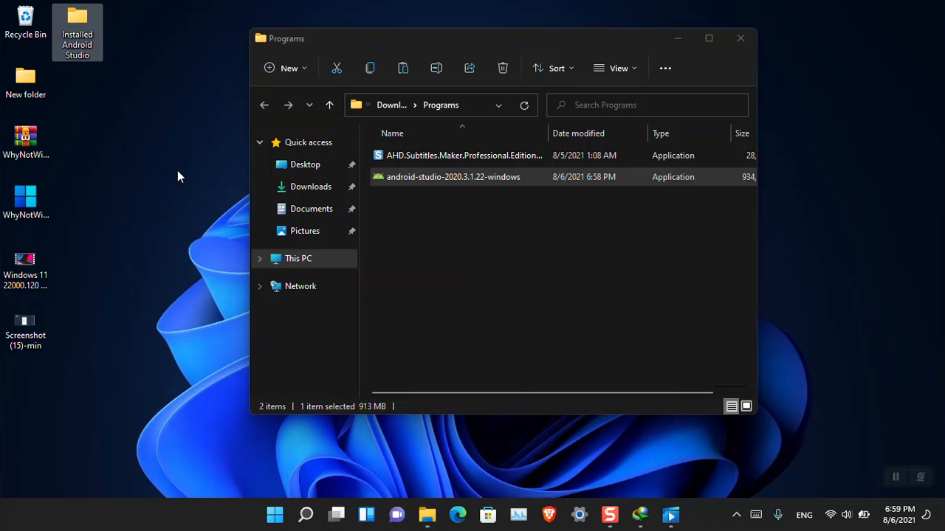
Run the android-studio-2020.3.1.22-windows installer, close the Programs folder, and keep both Android Studio and Android Virtual Device selected as components
click(467, 177)
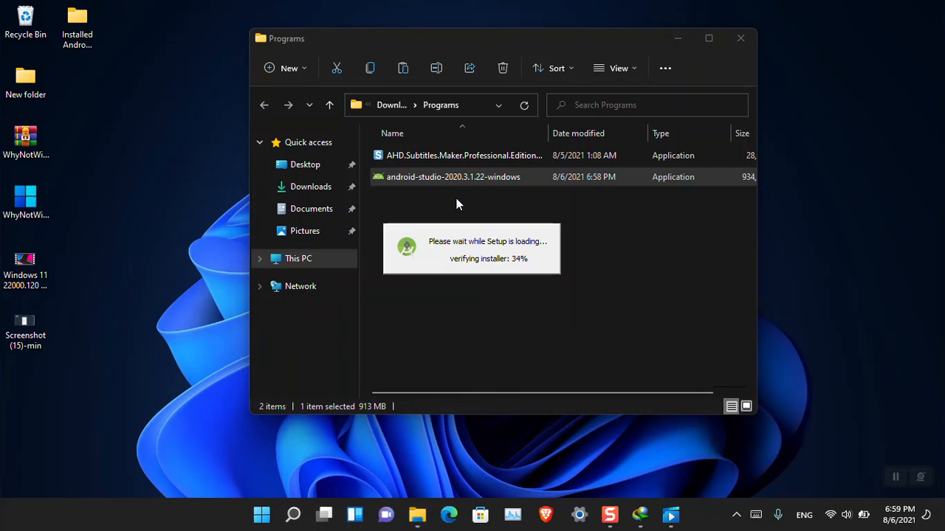
click(741, 42)
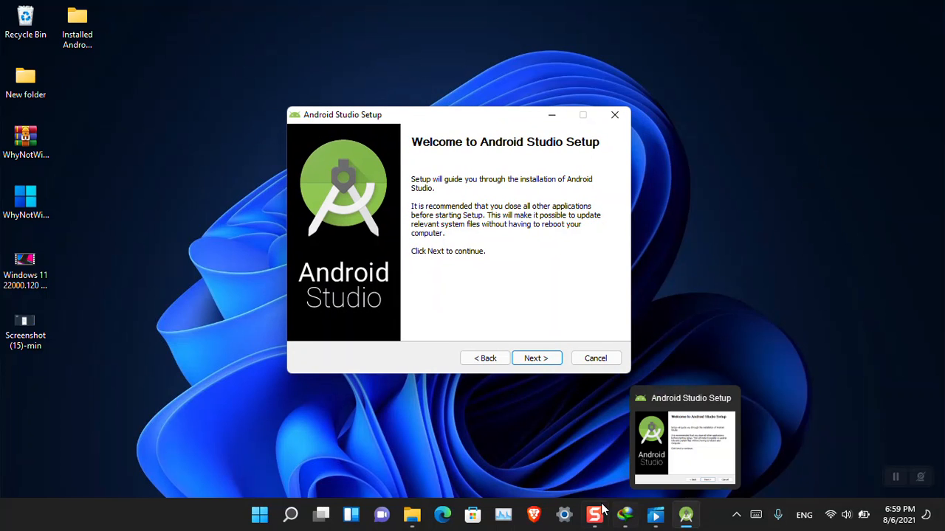
click(537, 360)
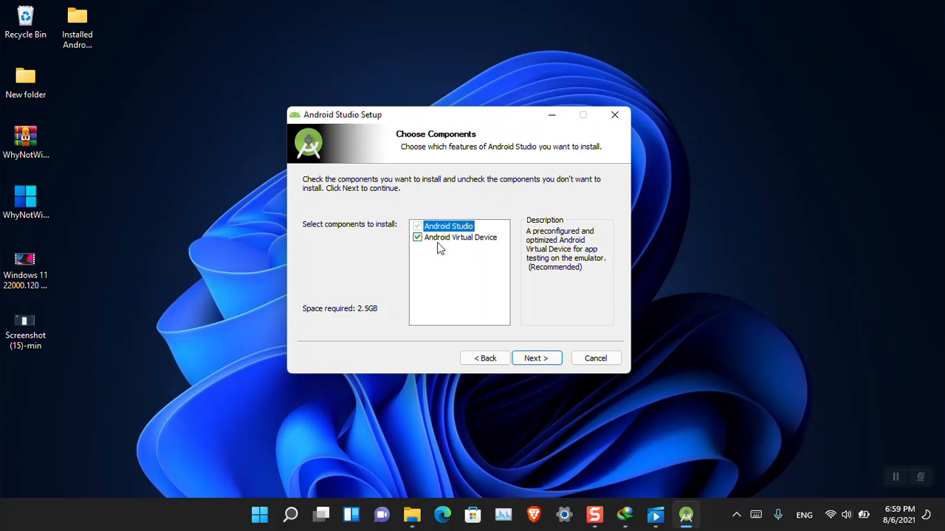
click(548, 359)
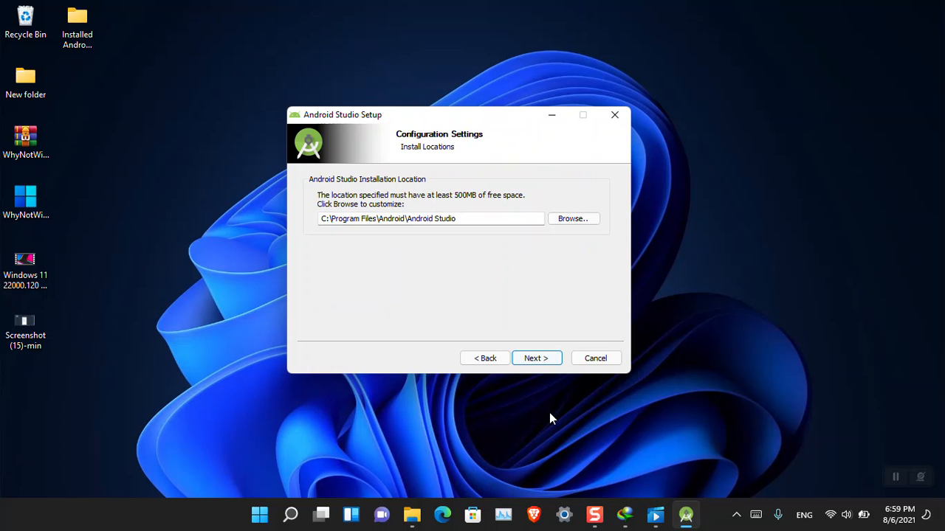
Set the installation location to the "Installed Android Studio" folder on the desktop and continue
click(571, 218)
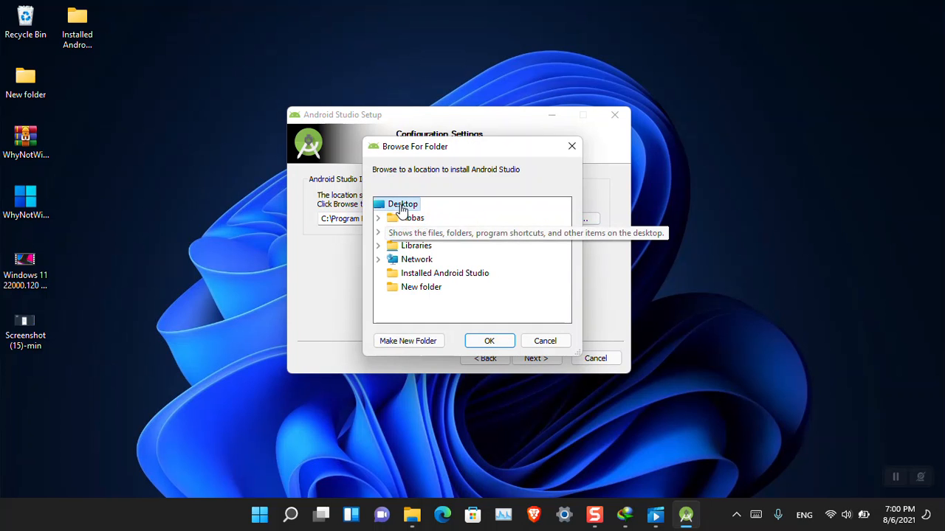
click(425, 274)
click(487, 342)
click(549, 357)
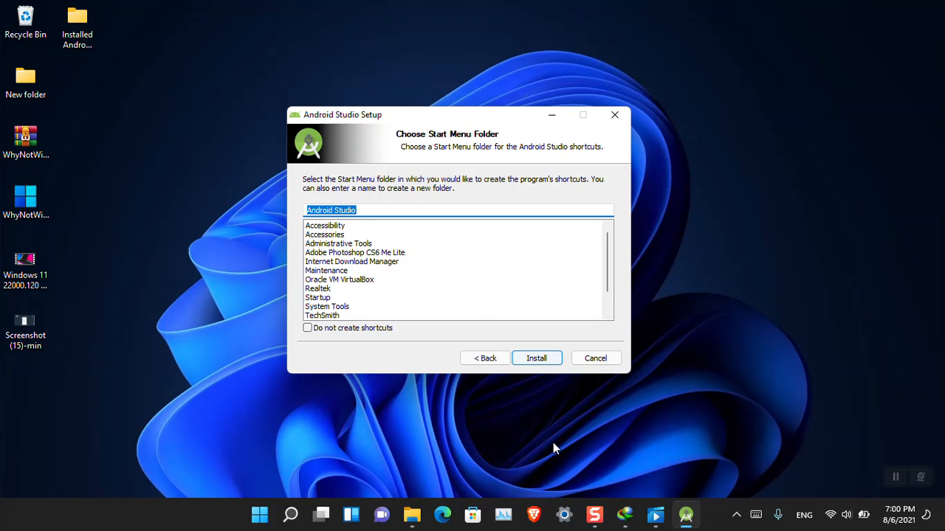
Install with the Android Studio Start Menu folder, show the installation details, and finish setup with Start Android Studio enabled
click(542, 358)
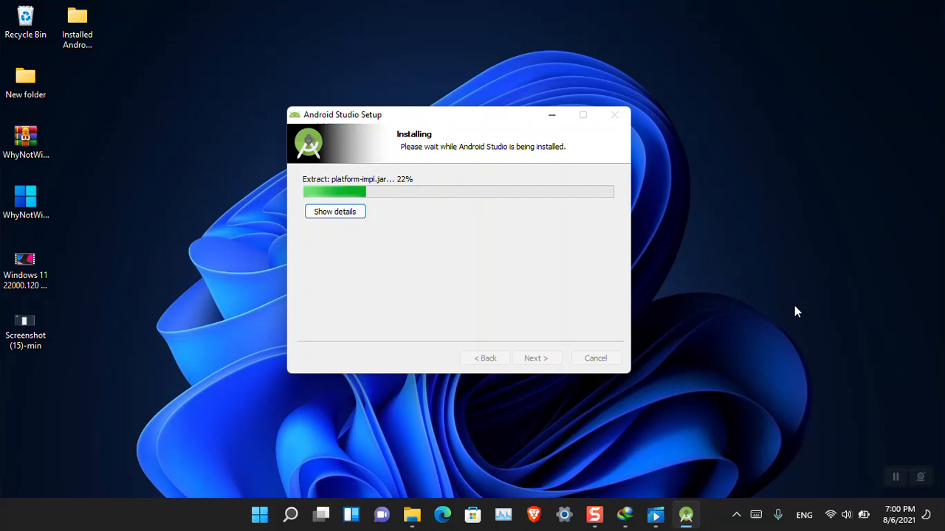
click(340, 217)
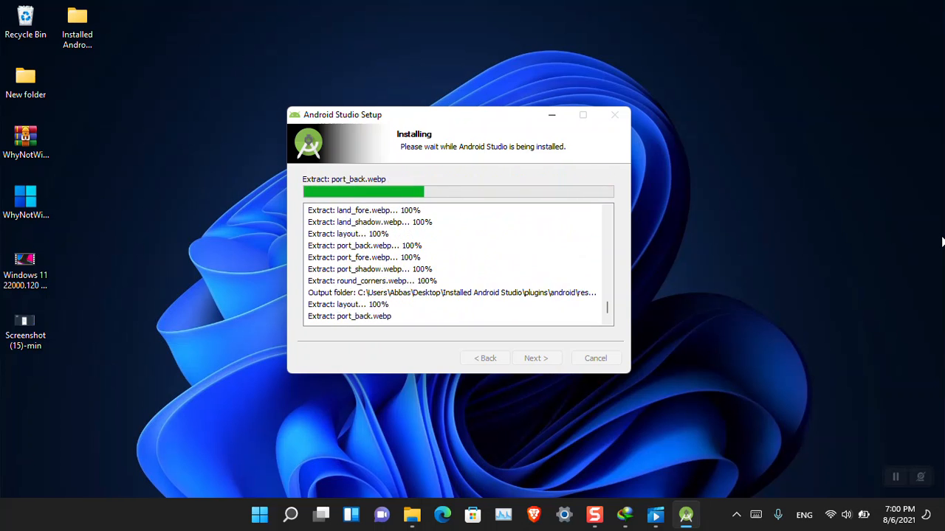
click(594, 514)
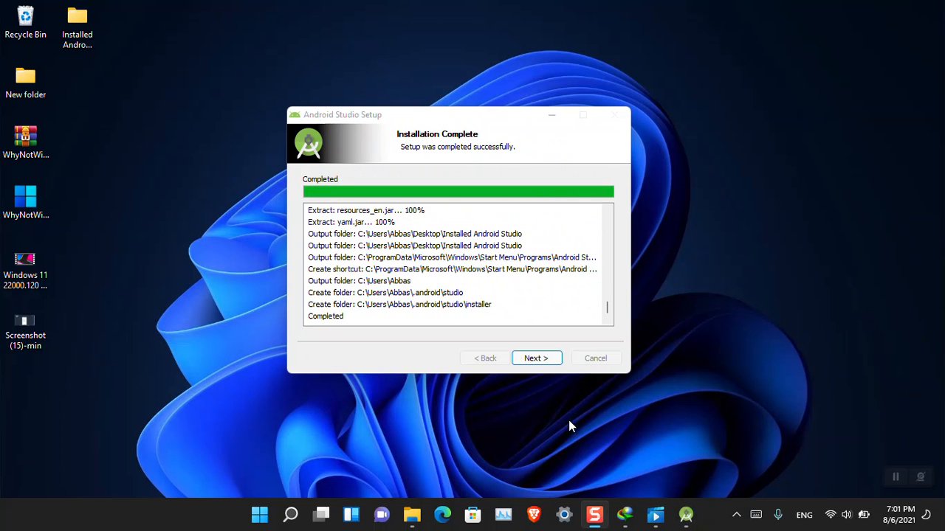
click(538, 358)
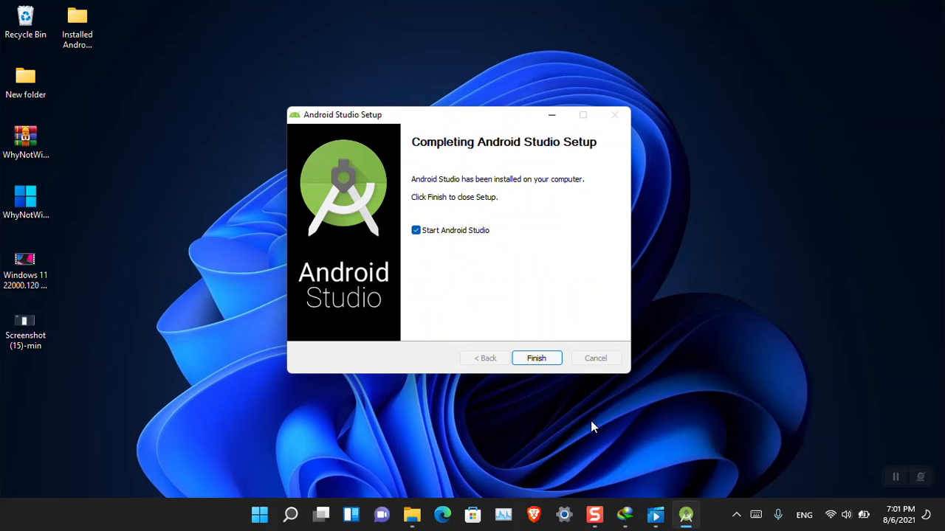
click(551, 362)
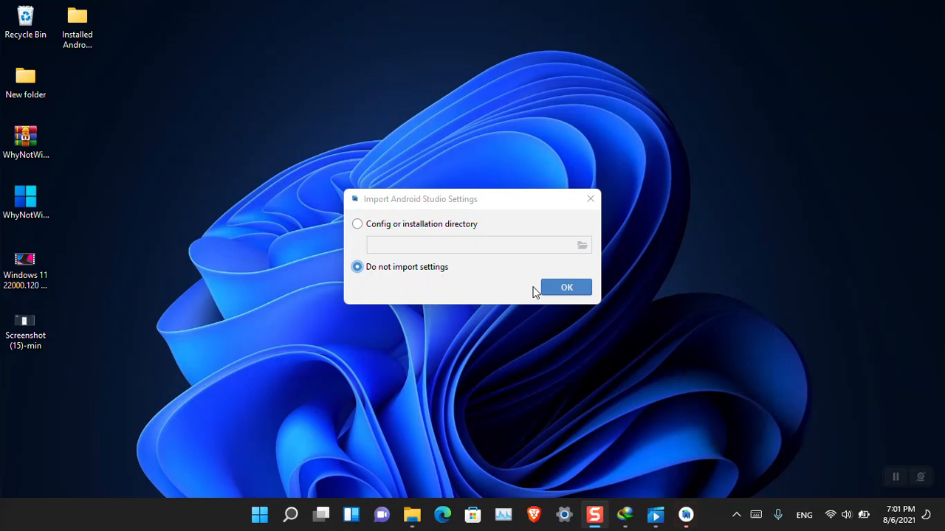
Choose not to import earlier settings and decline sending usage statistics to Google
click(569, 297)
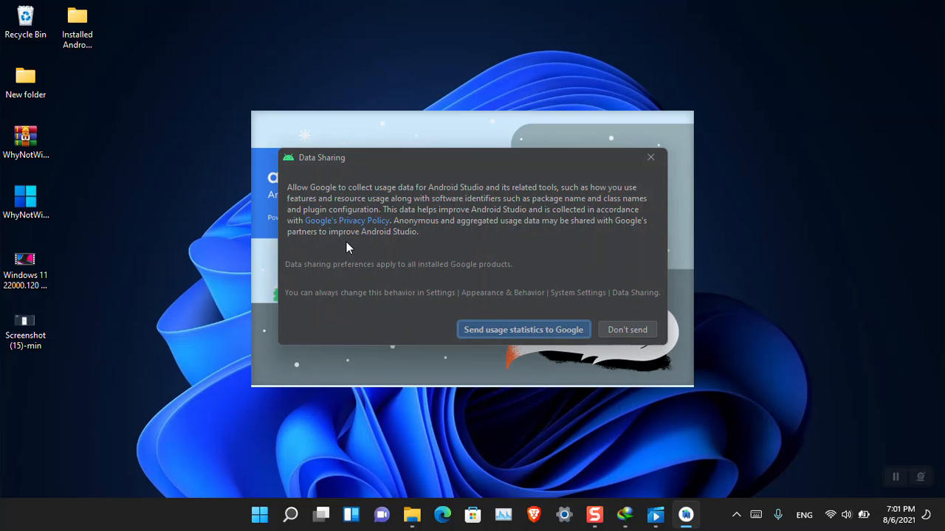
click(628, 330)
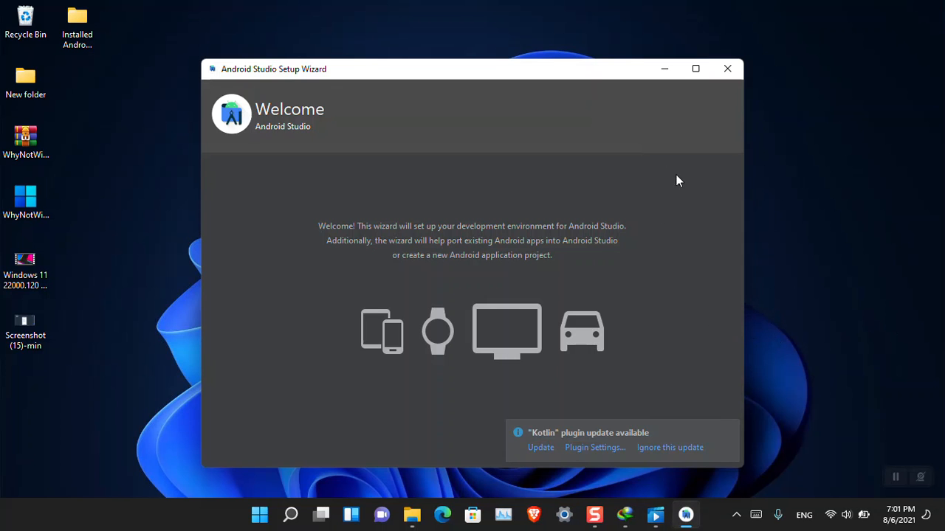
Reposition the Setup Wizard window and examine the available Kotlin plugin update in the plugin settings without installing it
drag(575, 68, 541, 43)
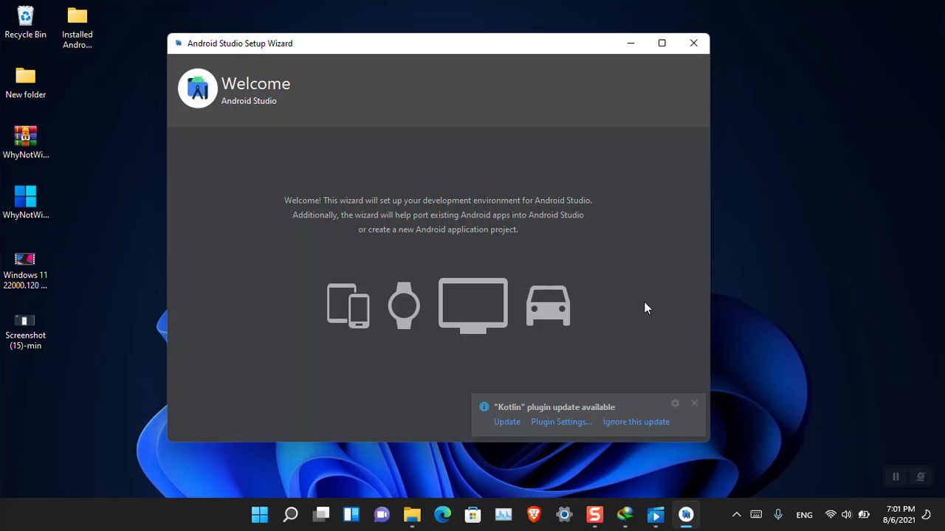
click(562, 423)
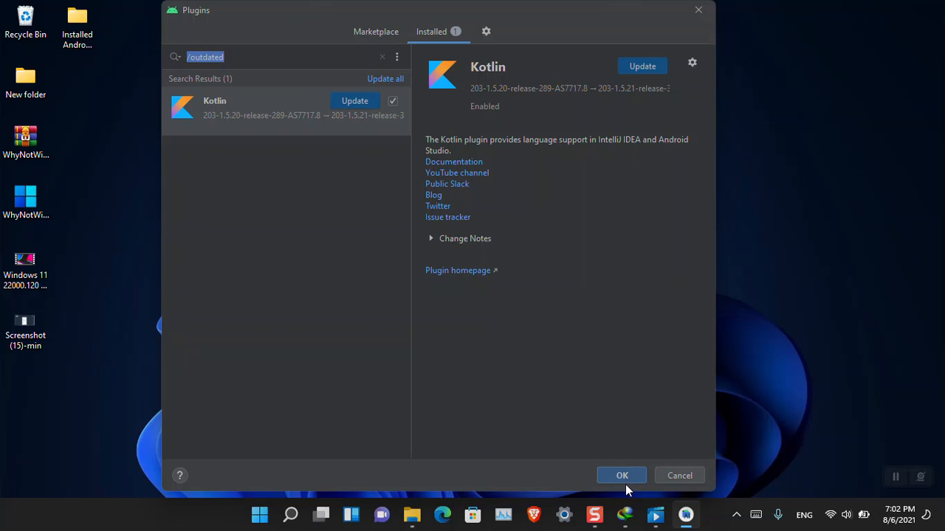
click(669, 477)
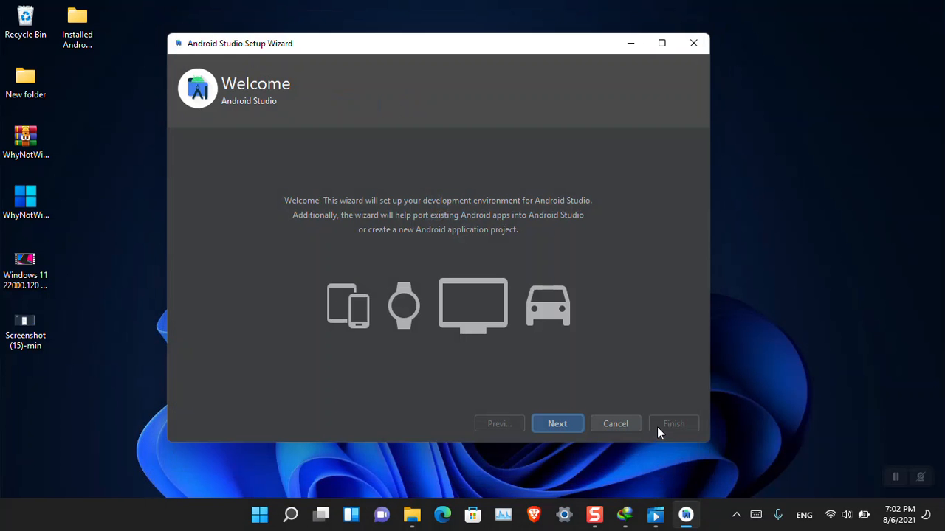
Choose the Standard install type and the Darcula UI theme in the Setup Wizard
click(557, 427)
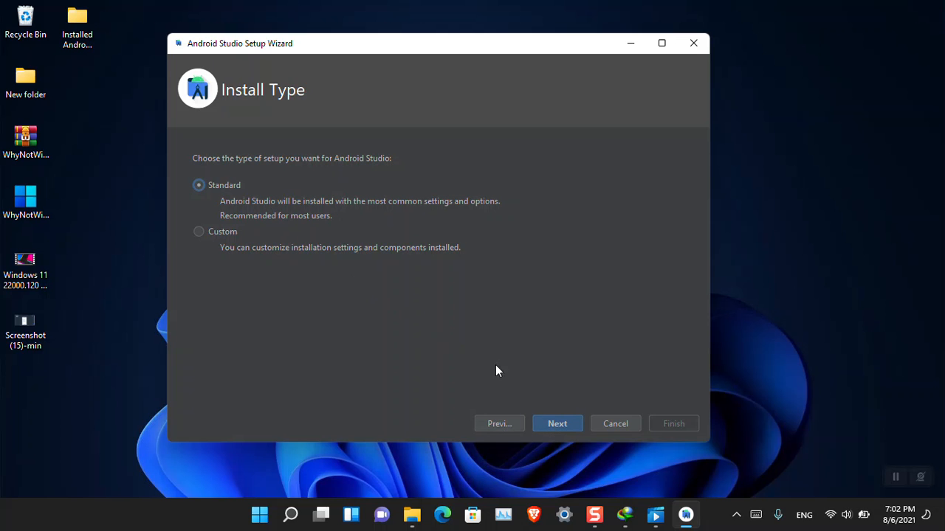
click(559, 433)
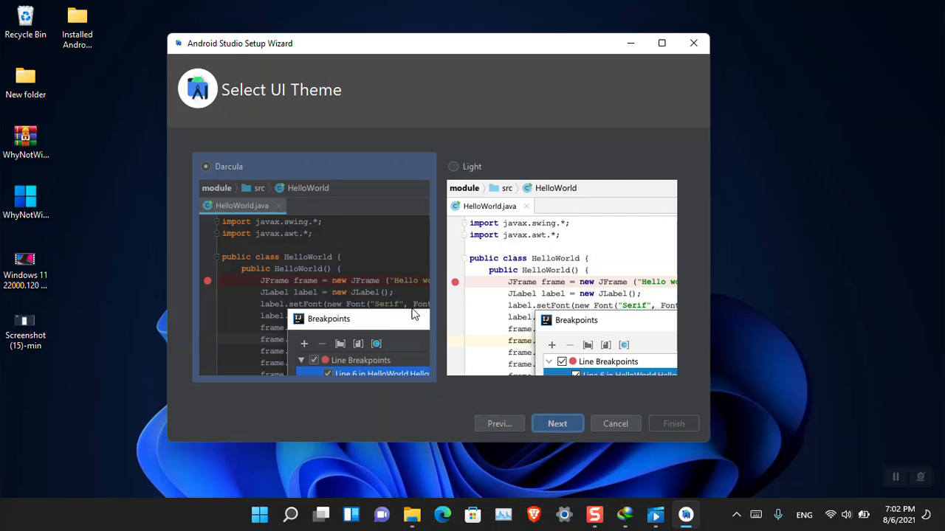
click(561, 424)
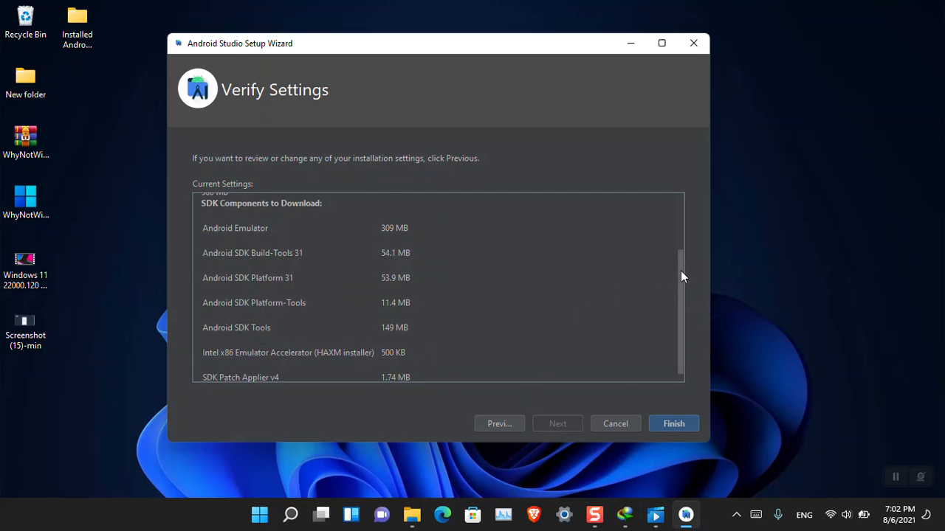
Review the SDK folder, JDK location, total download size and SDK components listed in the settings to verify
drag(681, 270, 682, 216)
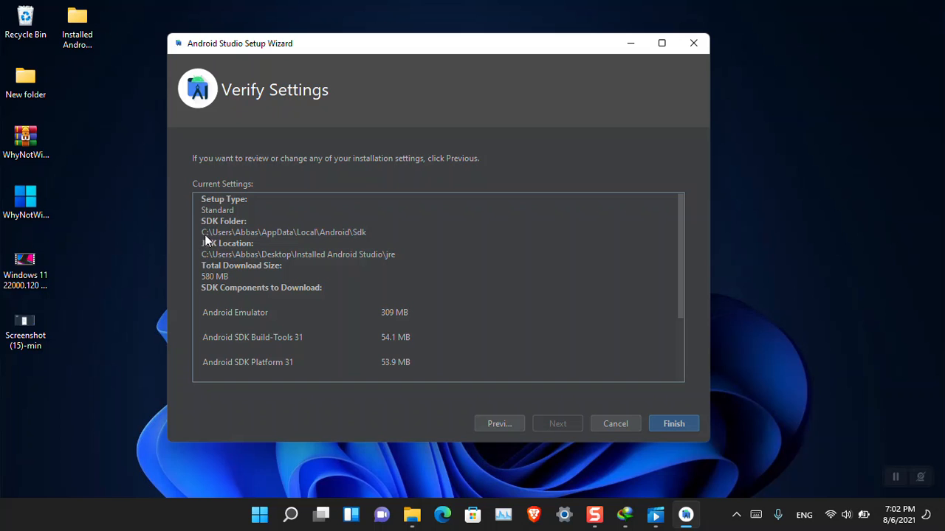
drag(376, 235, 219, 232)
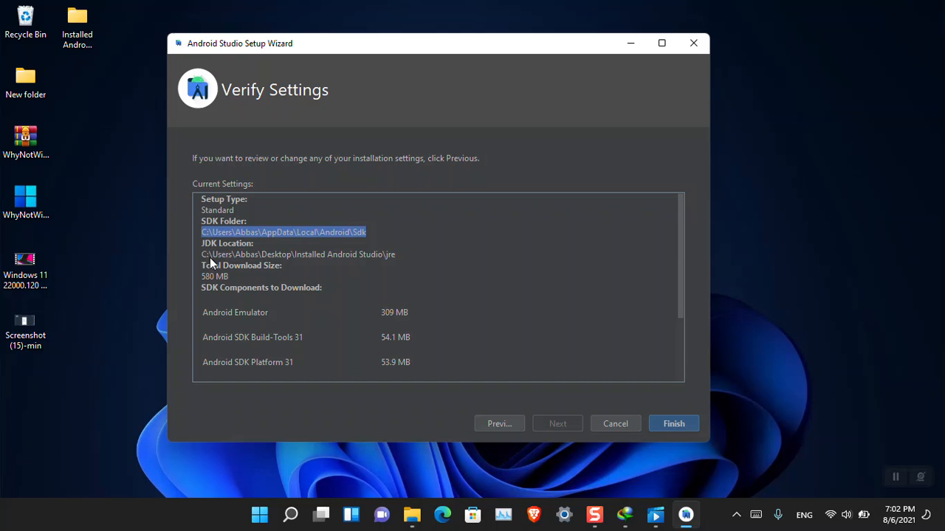
drag(201, 255, 379, 255)
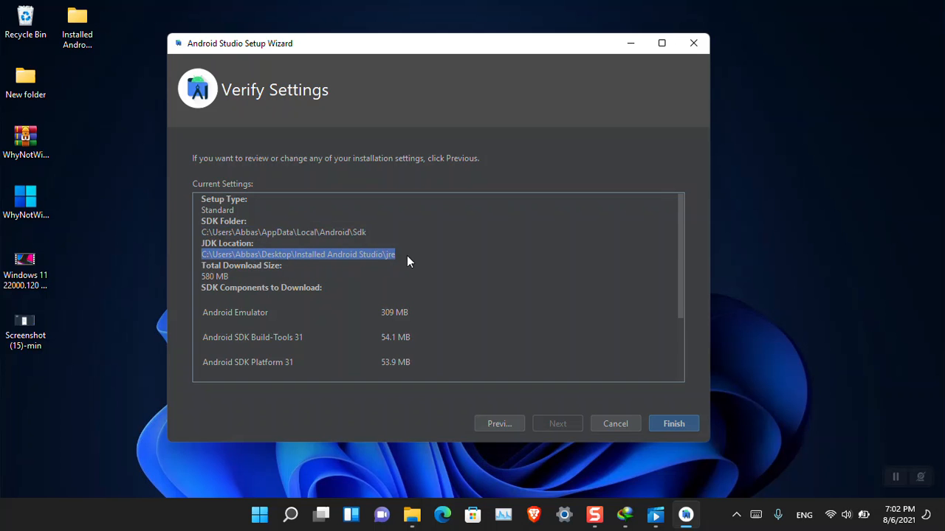
drag(264, 276, 201, 275)
scroll(596, 280, down, 3)
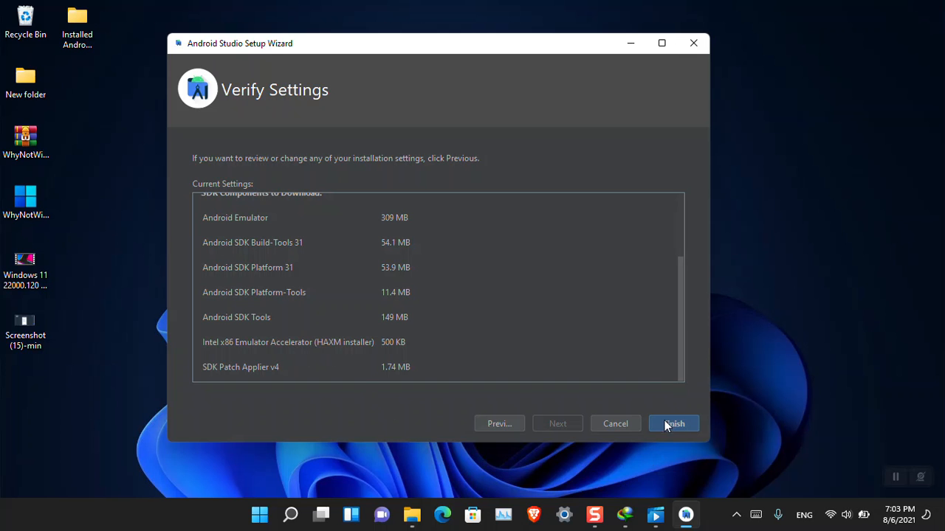
drag(676, 369, 684, 291)
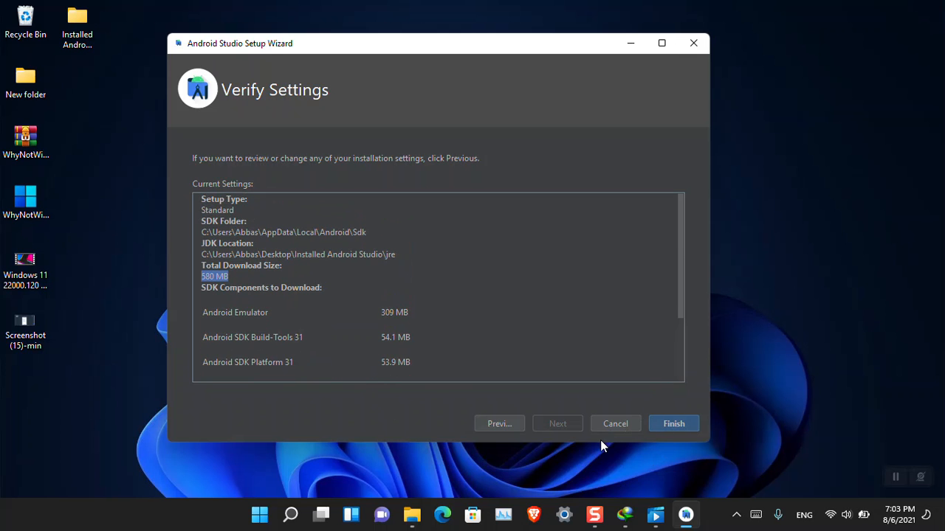
Download and install the SDK components with the details shown, and finish the Setup Wizard
click(677, 426)
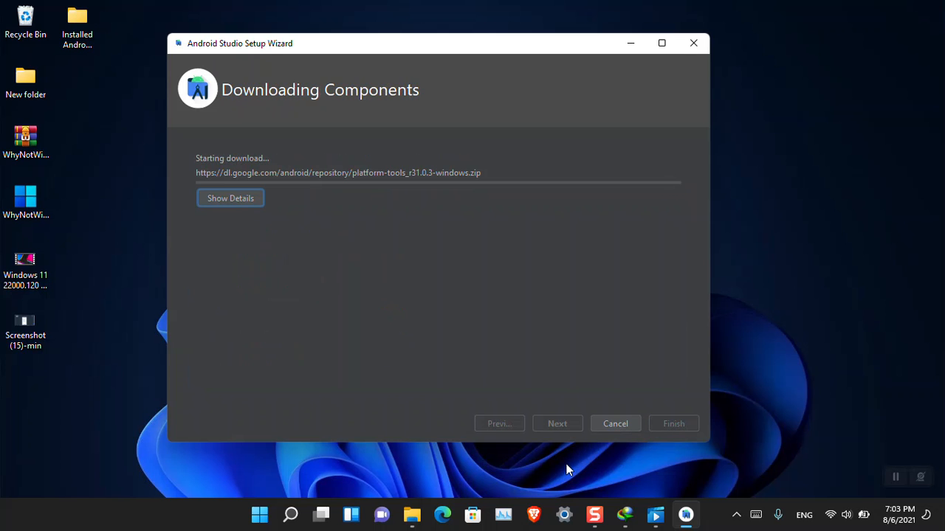
click(248, 201)
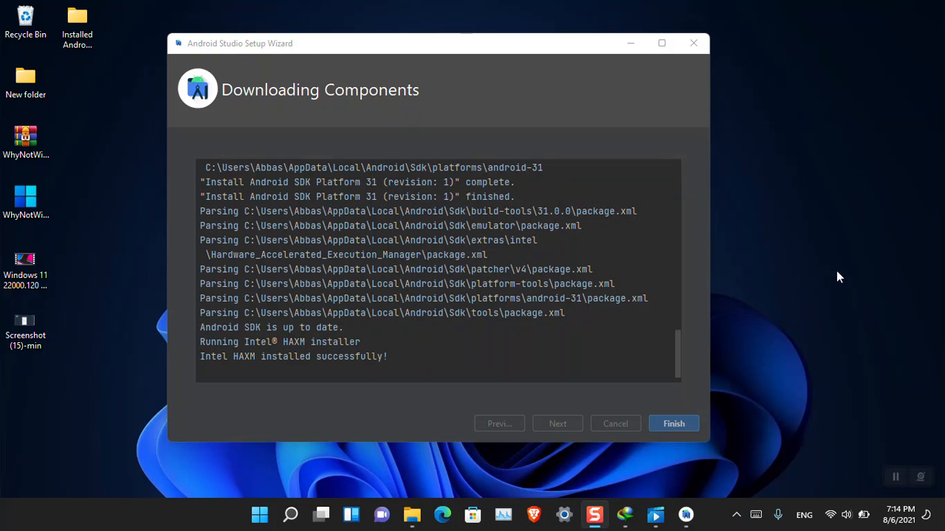
click(672, 423)
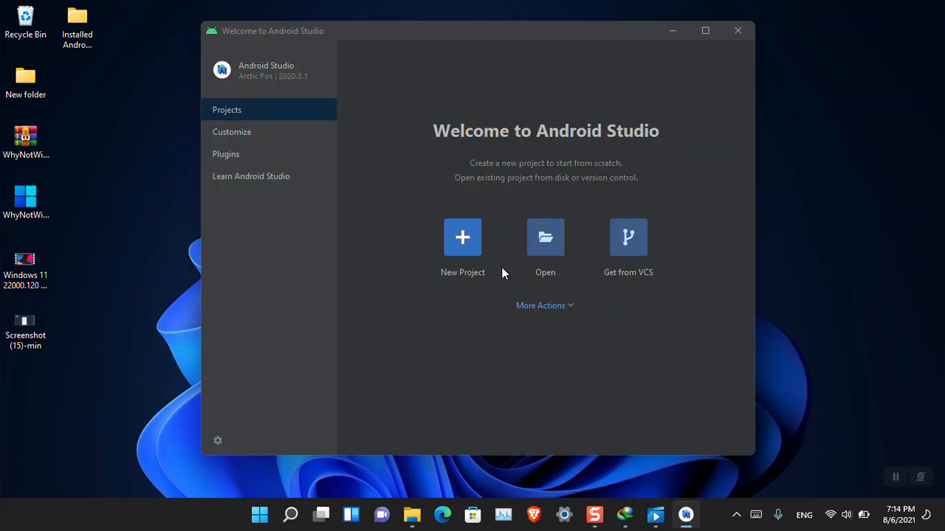
Examine the available Android SDK platforms in the SDK Manager, then close the settings
click(569, 308)
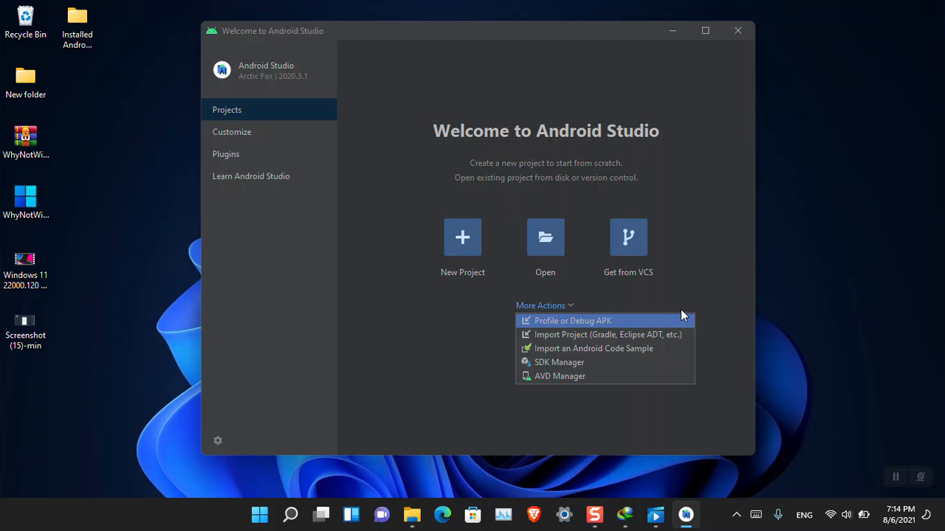
click(618, 363)
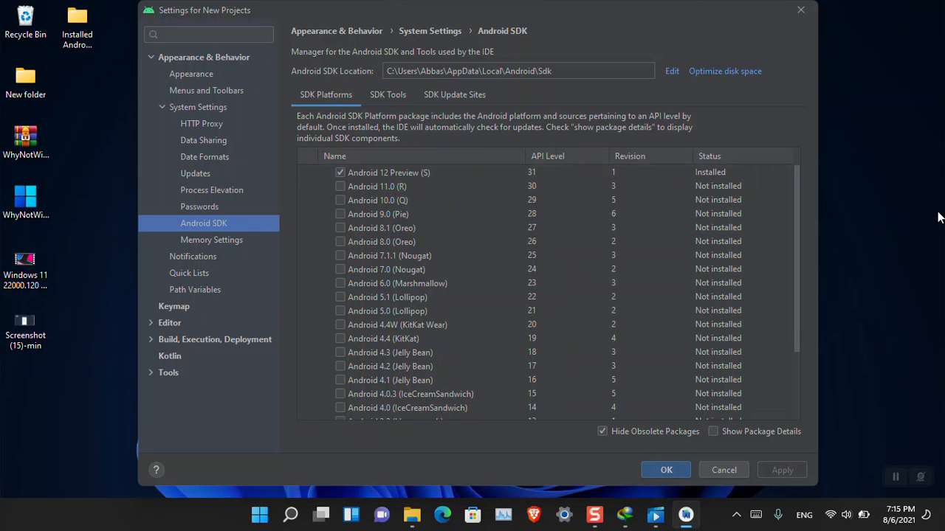
click(665, 472)
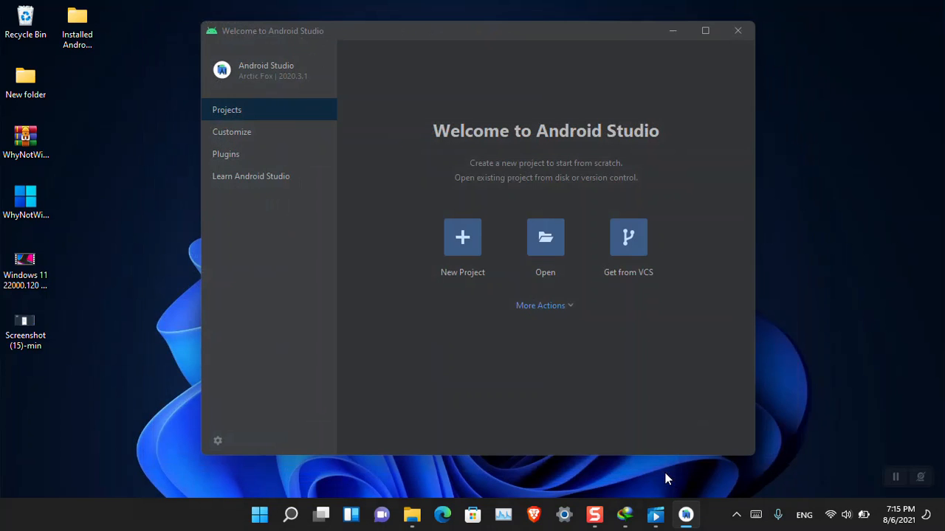
Start creating a virtual device in the AVD Manager and choose the Pixel 5 phone as its hardware
click(572, 310)
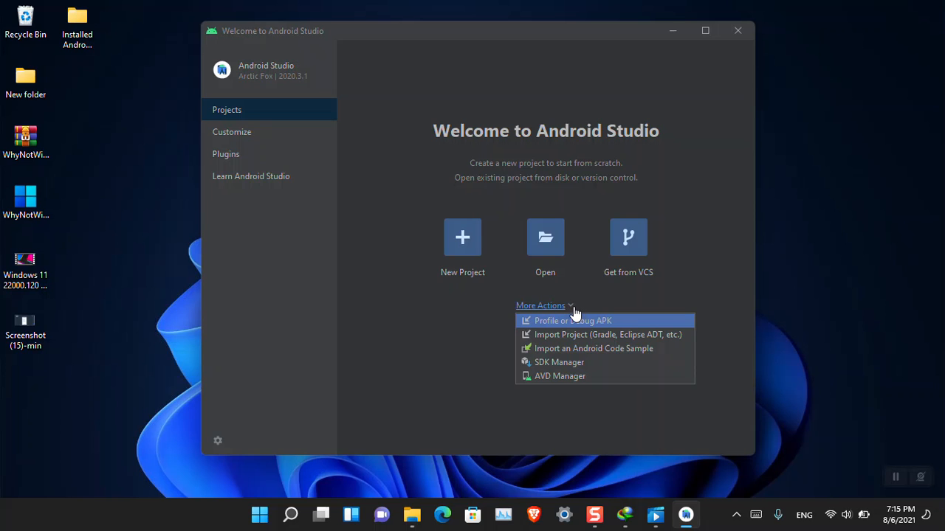
click(604, 382)
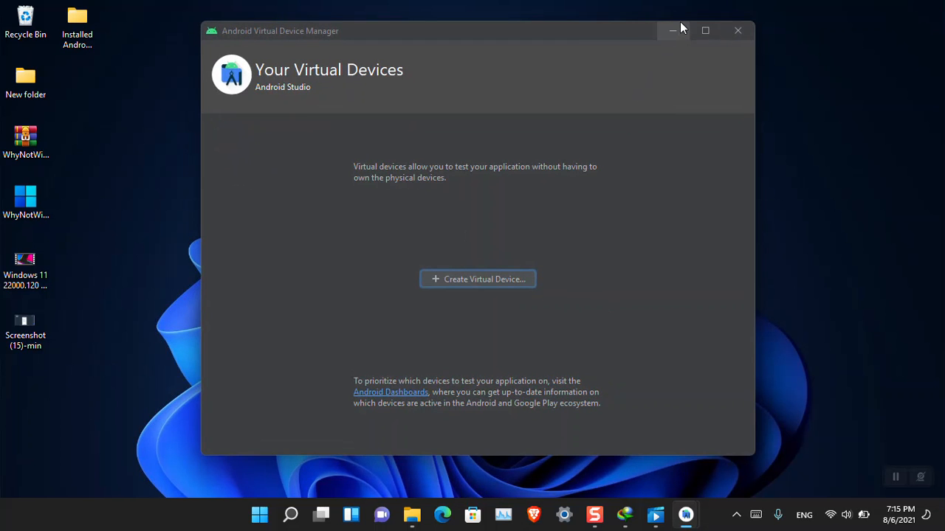
mouse_move(620, 32)
mouse_down()
mouse_move(621, 142)
mouse_move(621, 34)
mouse_up()
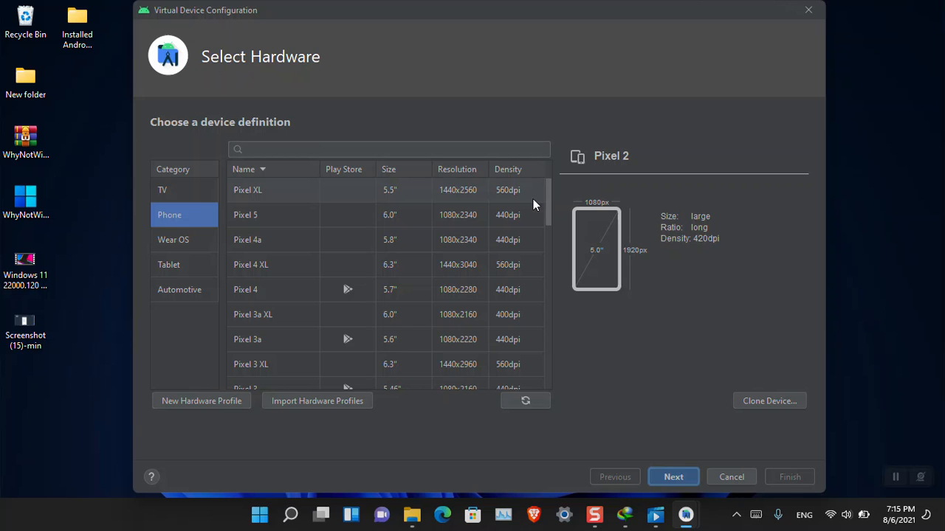
click(384, 215)
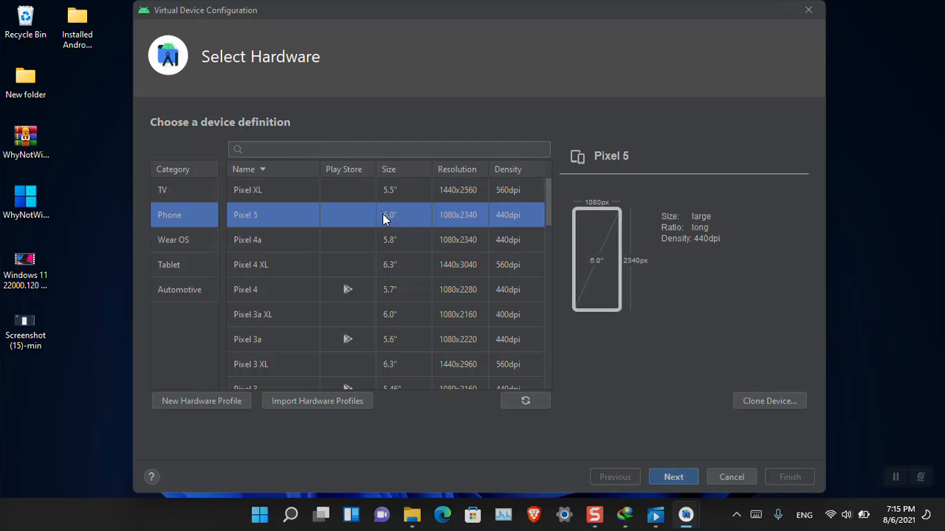
click(674, 477)
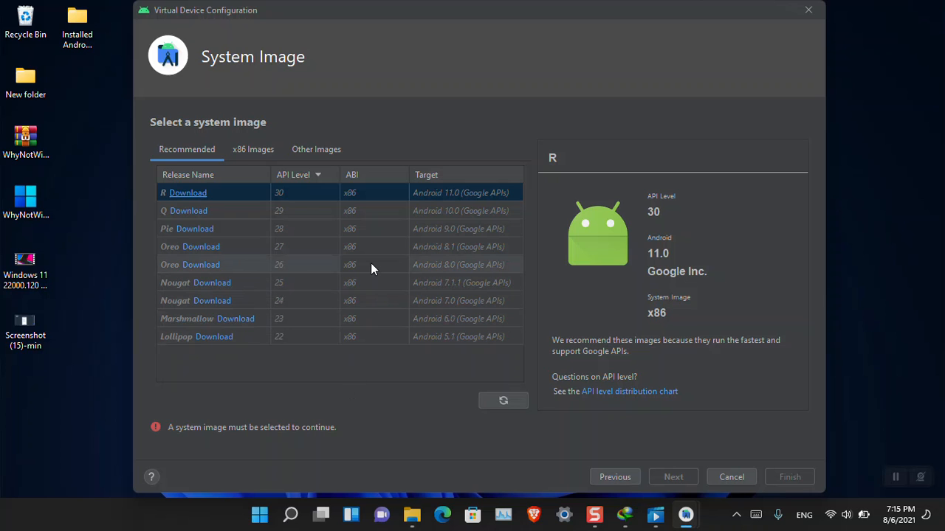
Download and install the S x86_64 system image (API level 31, Android 12 Preview), accepting the SDK preview license
click(260, 150)
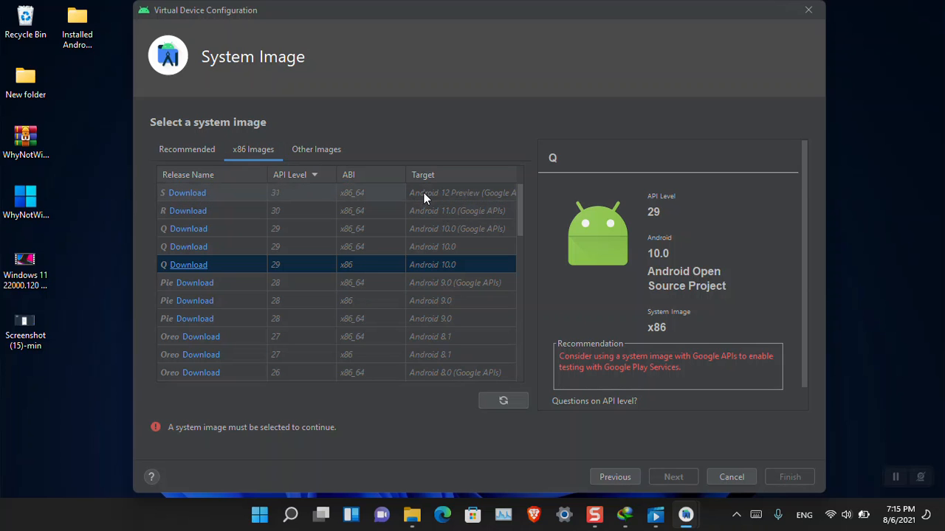
click(189, 193)
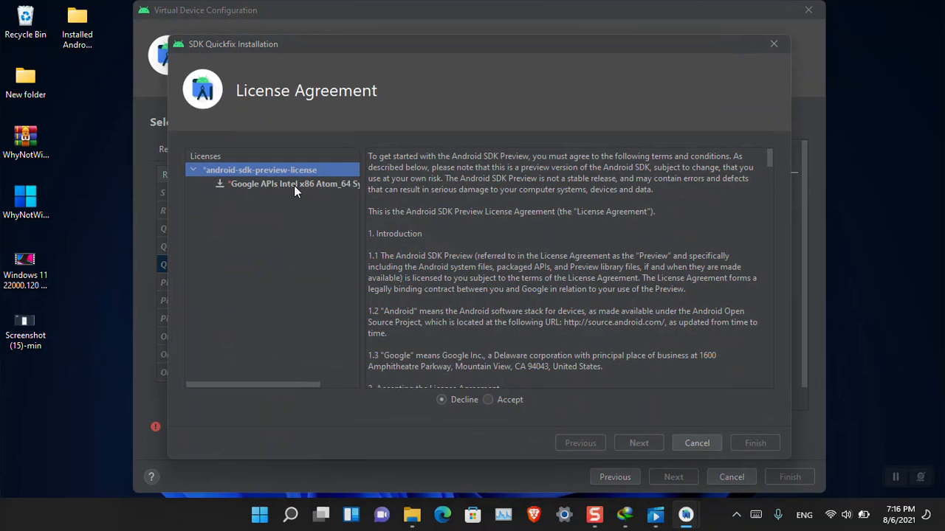
click(489, 400)
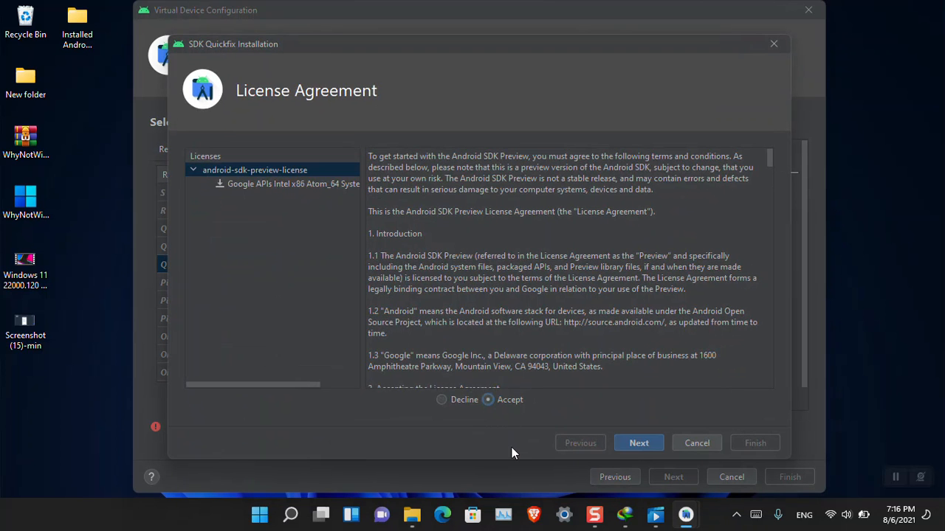
click(654, 448)
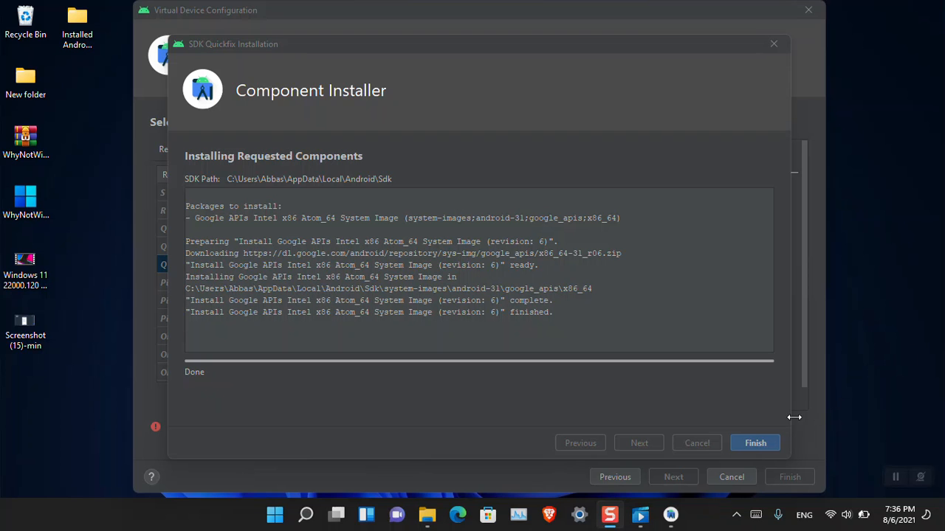
click(768, 445)
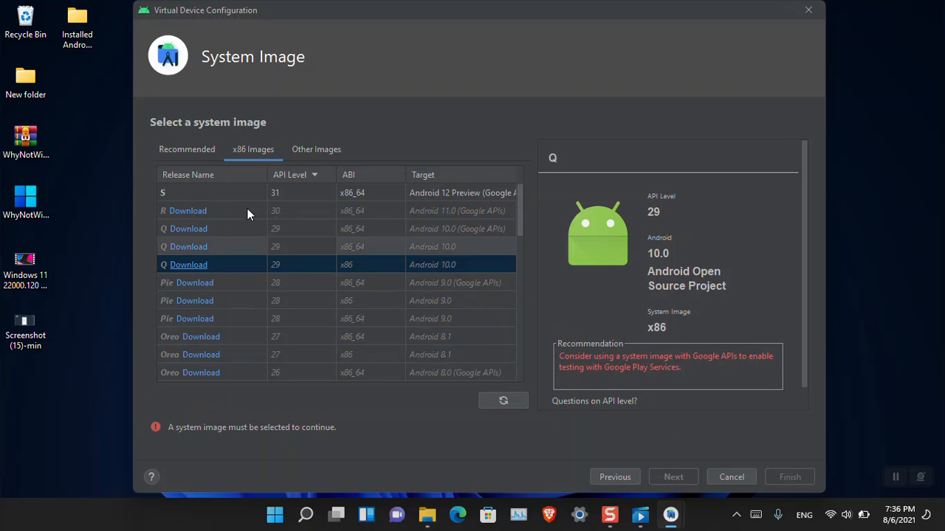
Create the Pixel 5 virtual device with the S API 31 system image and default configuration, and launch it in the emulator
click(223, 193)
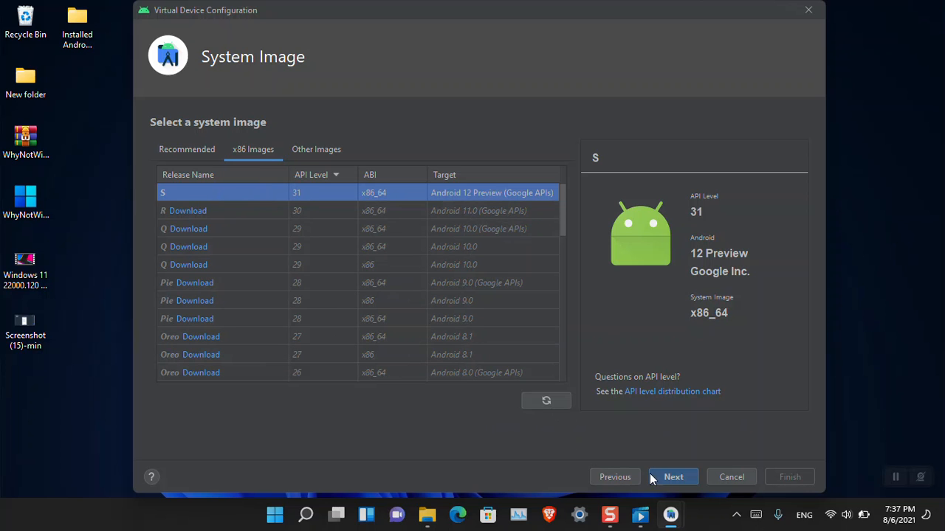
click(673, 477)
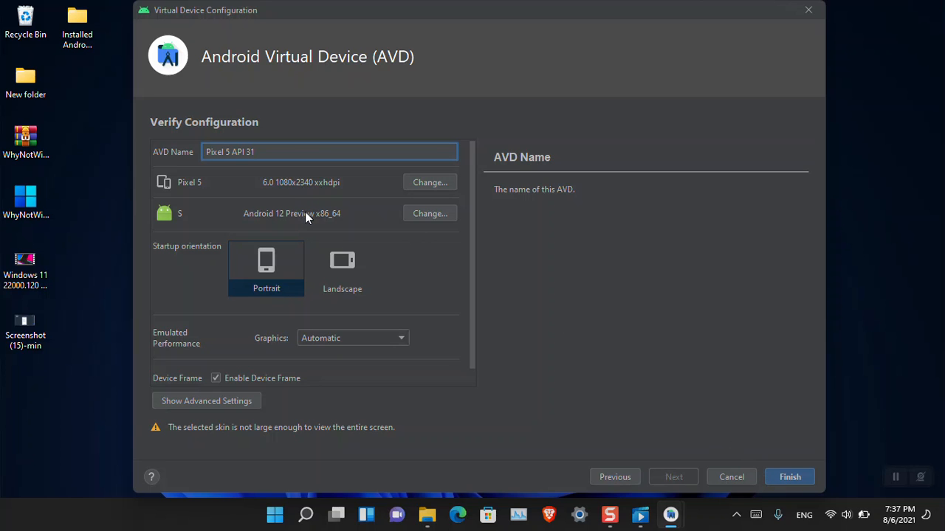
click(795, 483)
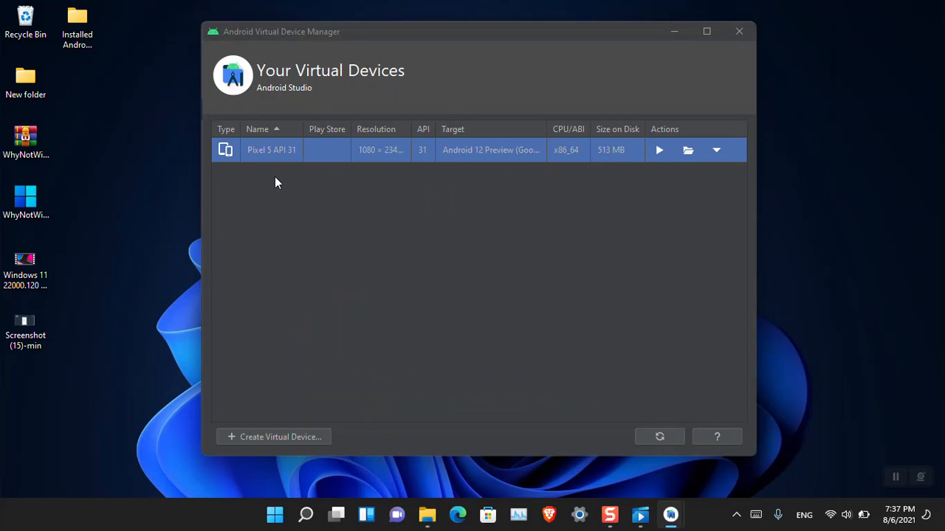
click(660, 154)
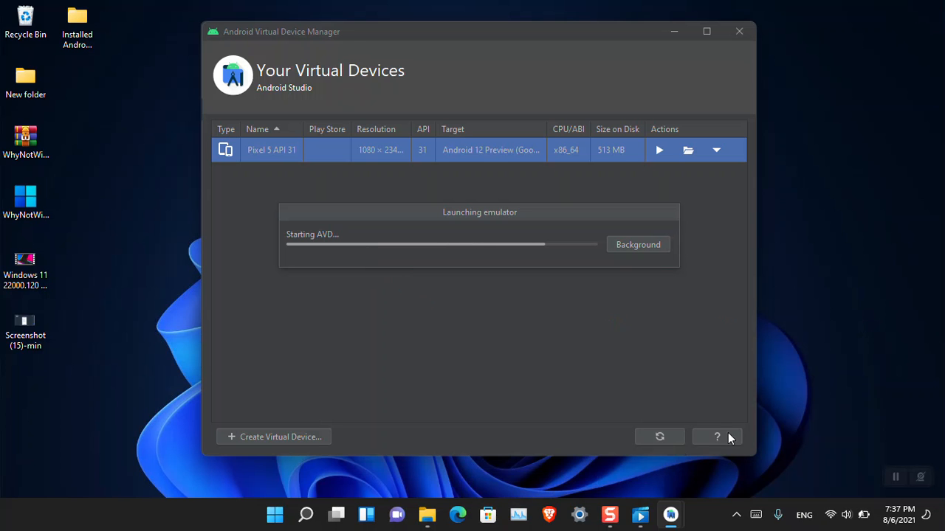
Check the free space on the computer's drives in File Explorer, then close it
key(super+e)
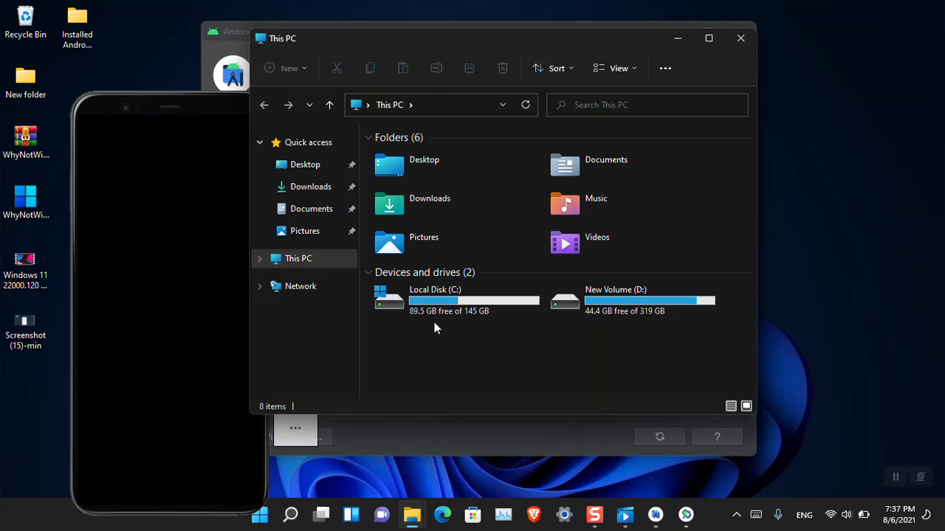
click(751, 38)
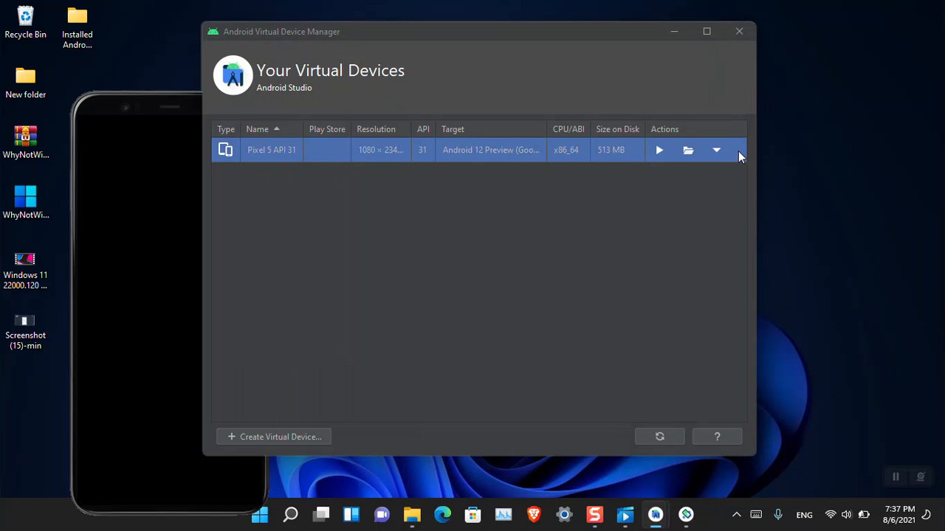
Minimize the virtual device manager and welcome windows and move the starting emulator to the middle of the desktop
click(682, 35)
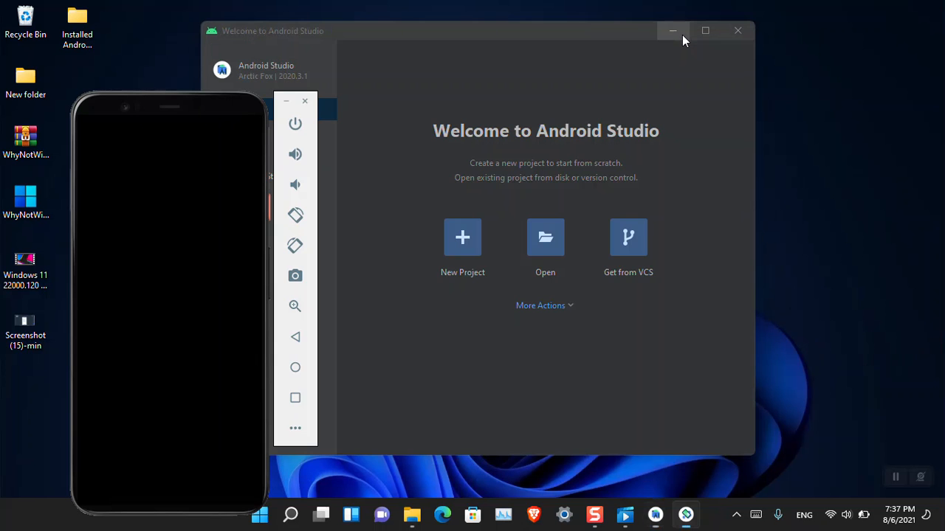
click(679, 32)
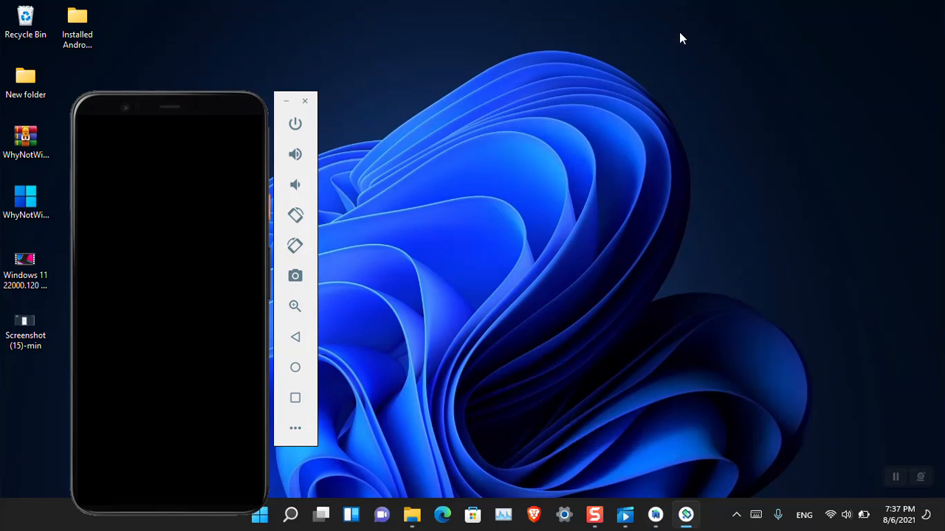
drag(177, 102, 469, 38)
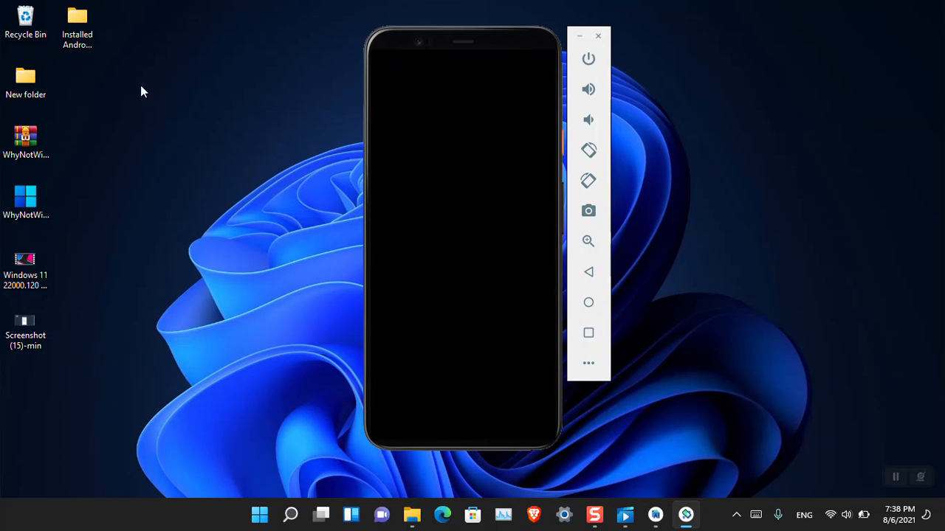
Check the size of the Installed Android Studio folder on the desktop in its properties, then close them
right_click(76, 30)
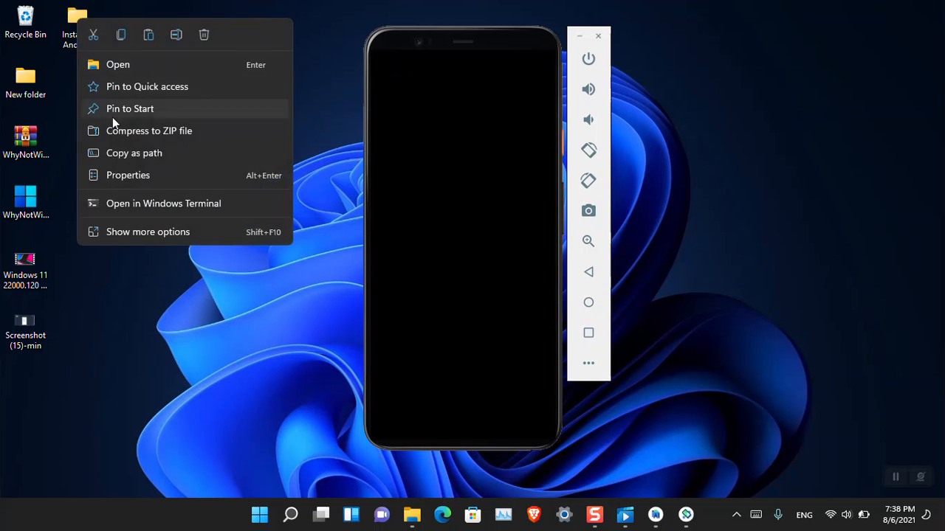
click(120, 175)
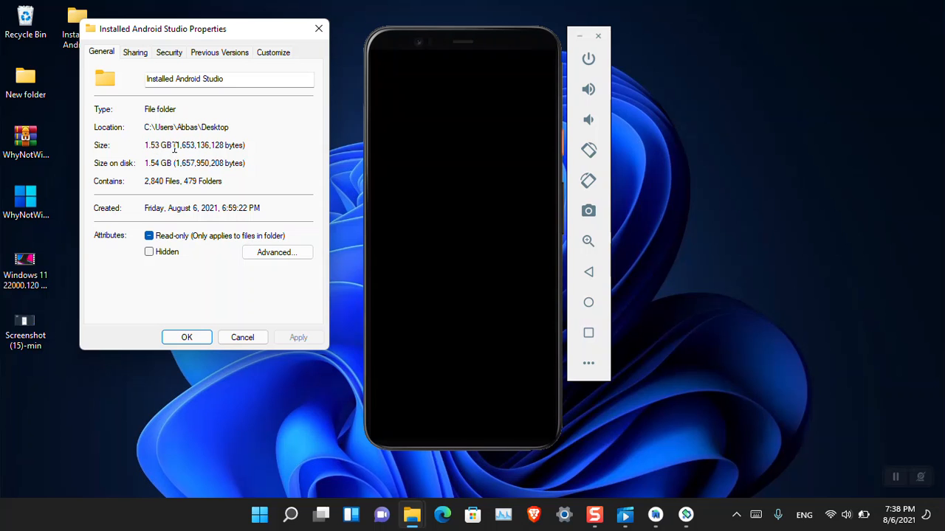
click(318, 28)
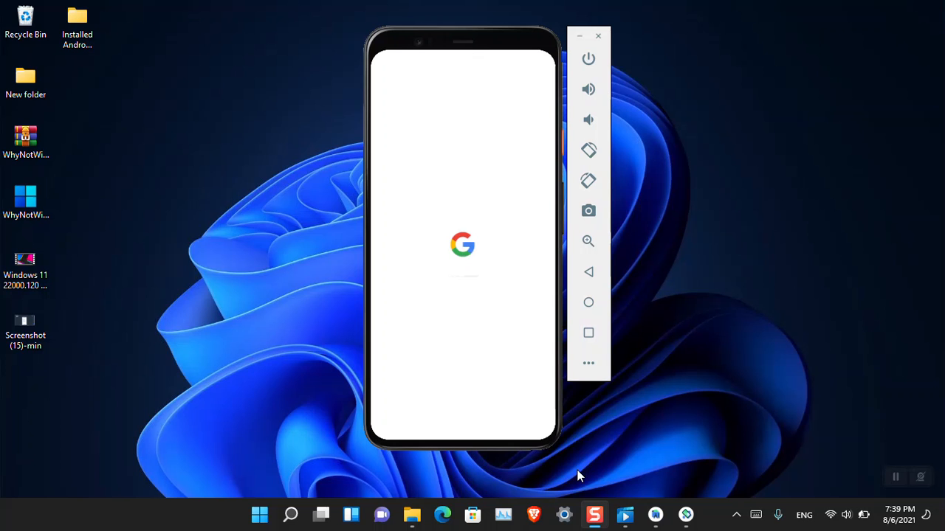
Examine the CPU, memory and power usage of Android Studio and the qemu-system-x86_64 process in Task Manager, then close it
click(502, 517)
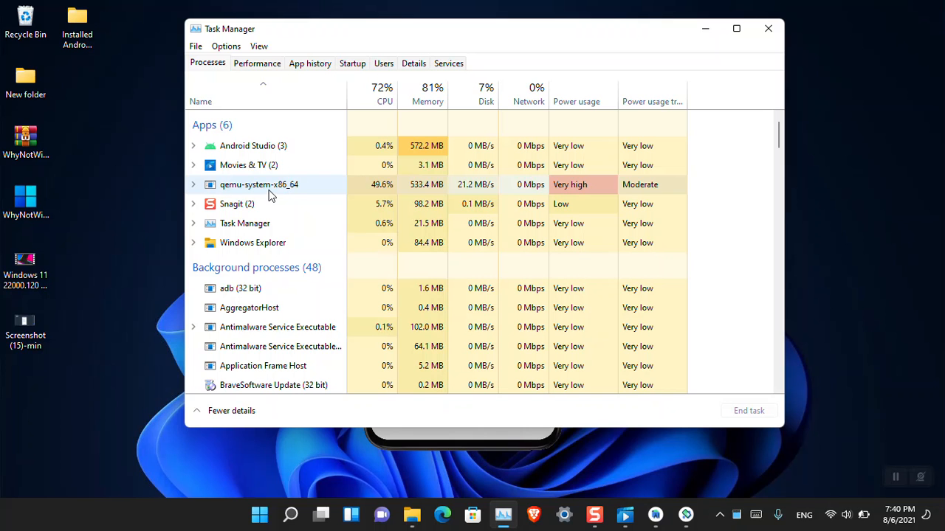
scroll(626, 197, down, 1)
scroll(628, 200, up, 1)
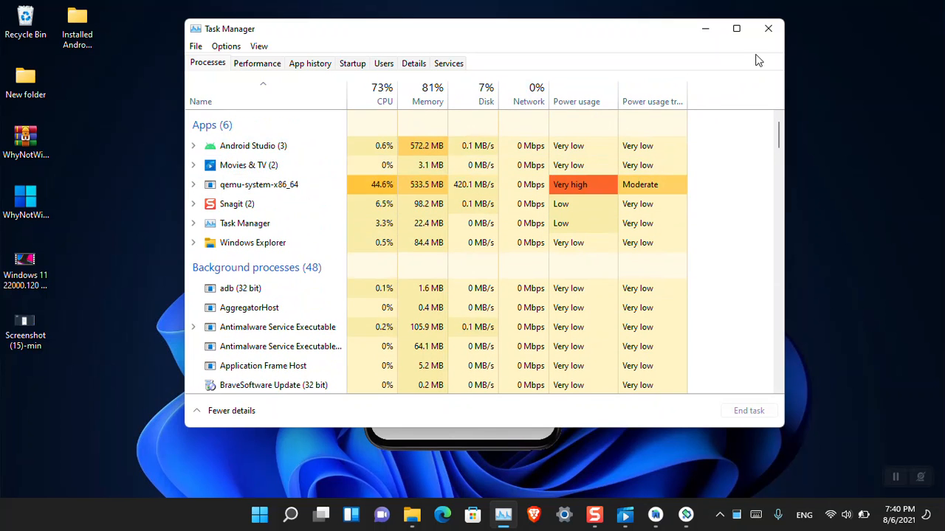
click(767, 29)
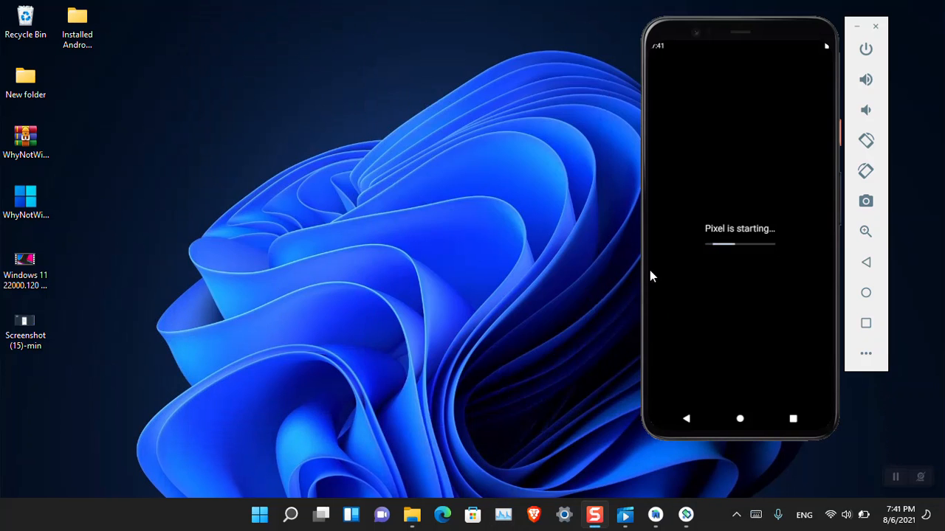
Bring the emulator back to the middle of the desktop and choose to wait for the unresponsive System UI
drag(714, 27, 425, 42)
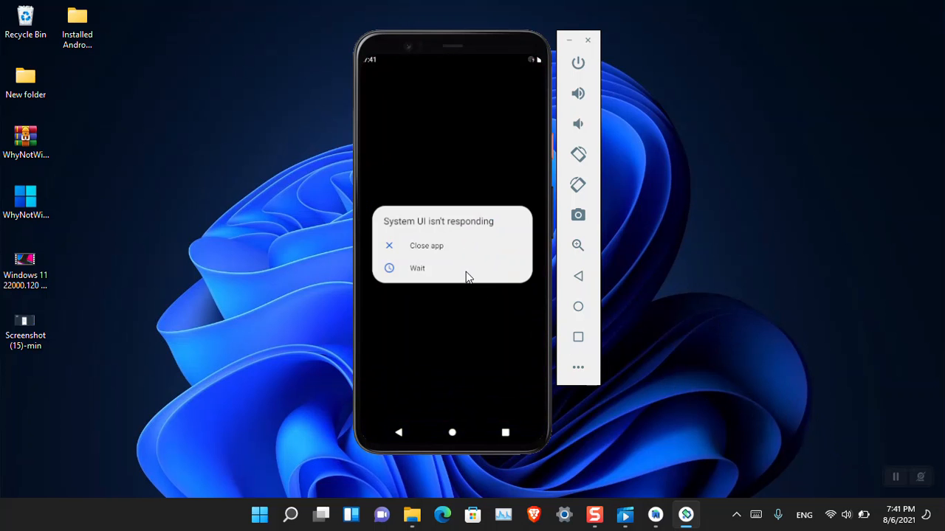
click(429, 270)
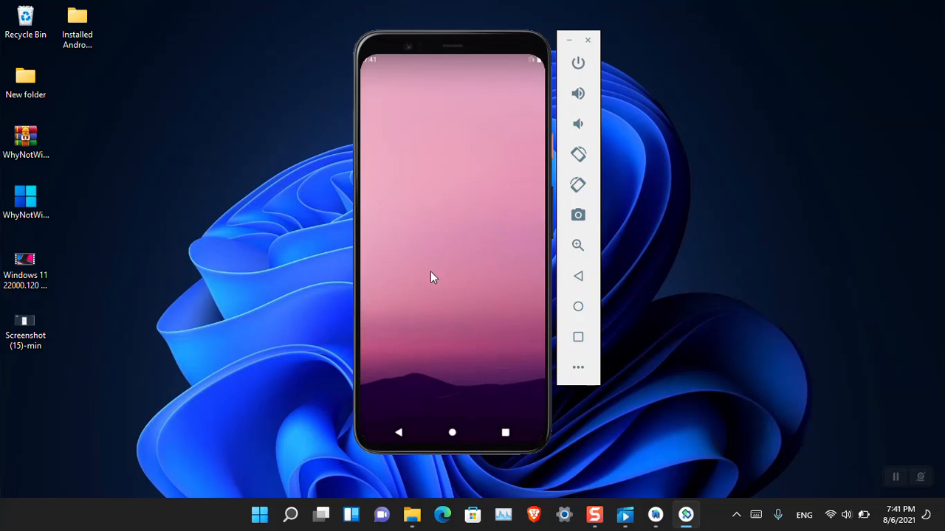